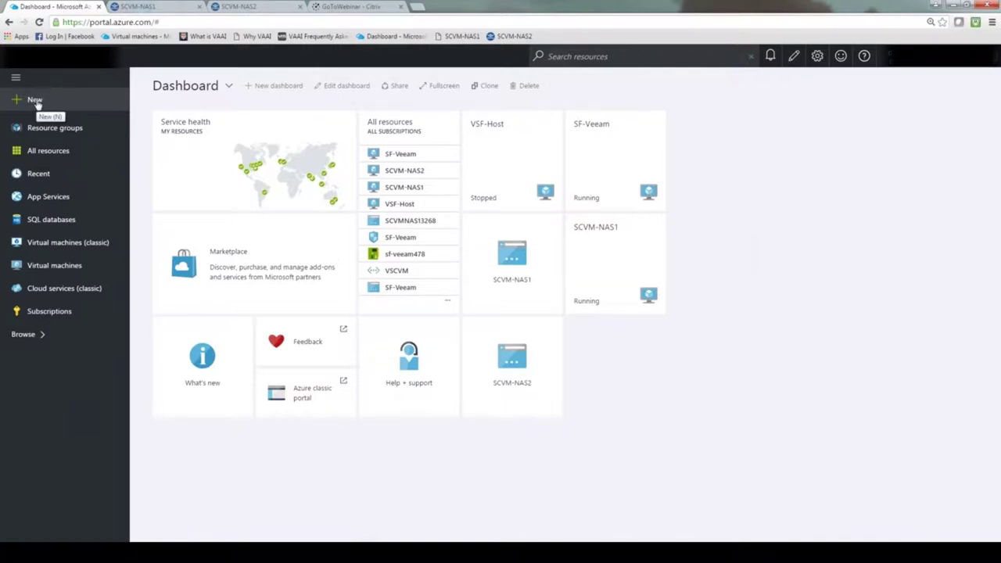
# Step: Search the Azure Marketplace under + New for 'stonefly'
pyautogui.click(34, 102)
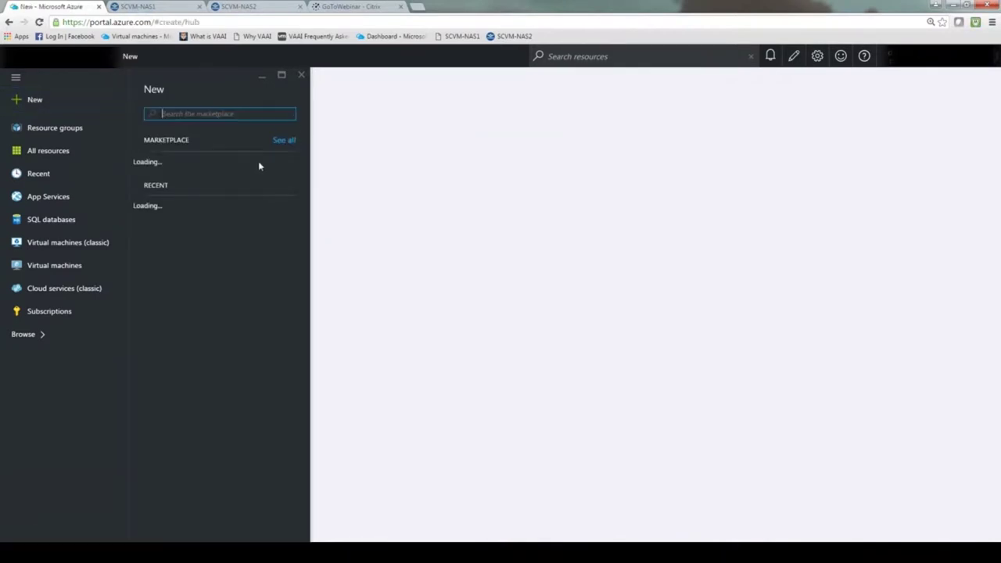
pyautogui.write('stonefly')
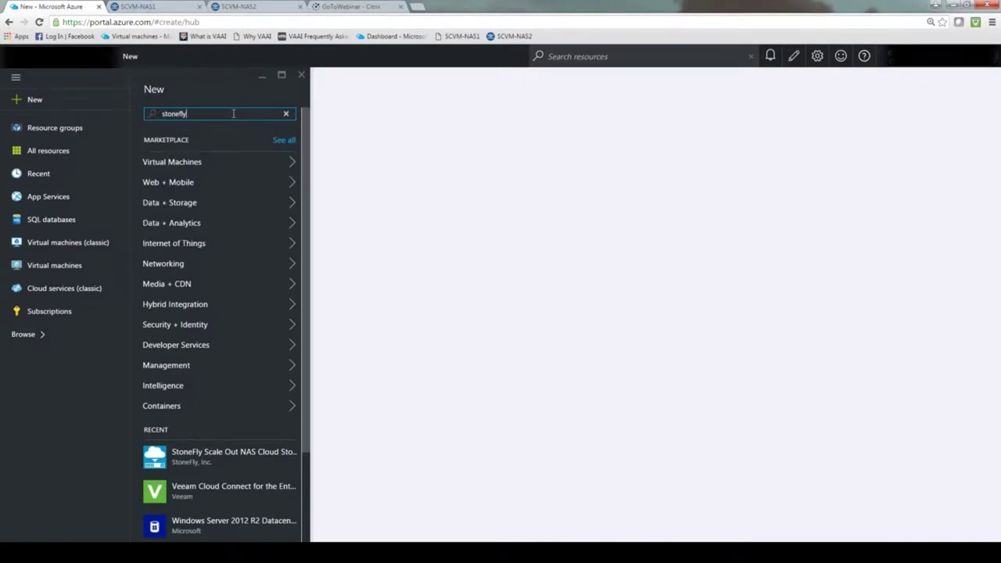
pyautogui.press('Return')
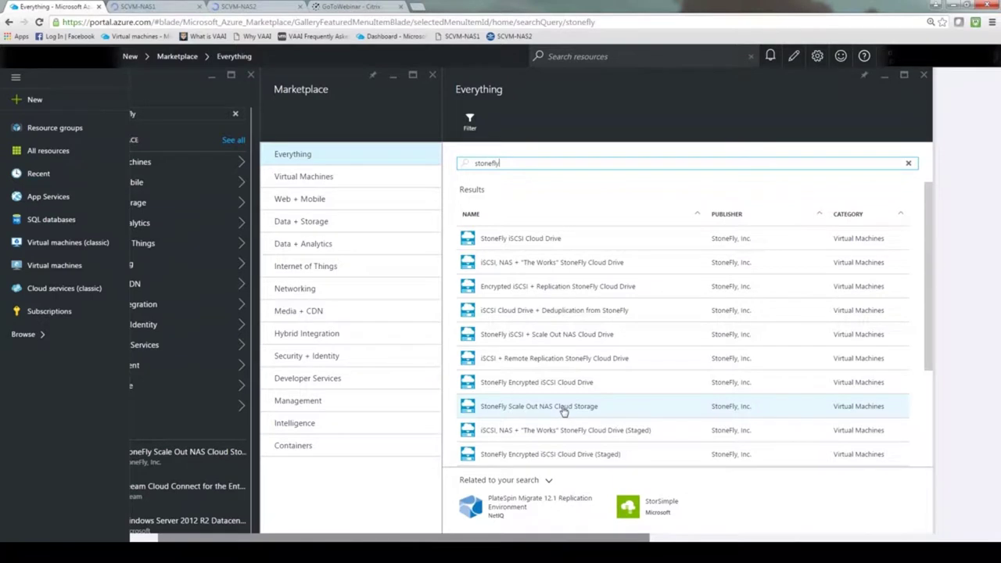
# Step: Start creating a virtual machine from the StoneFly Scale Out NAS Cloud Storage offering
pyautogui.click(564, 412)
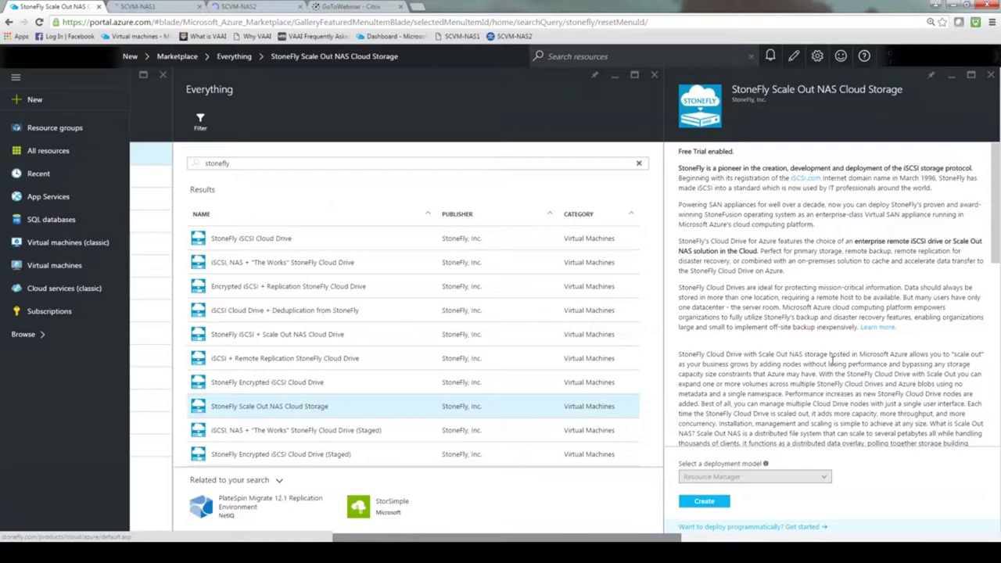
pyautogui.scroll(-3, 832, 358)
pyautogui.click(704, 438)
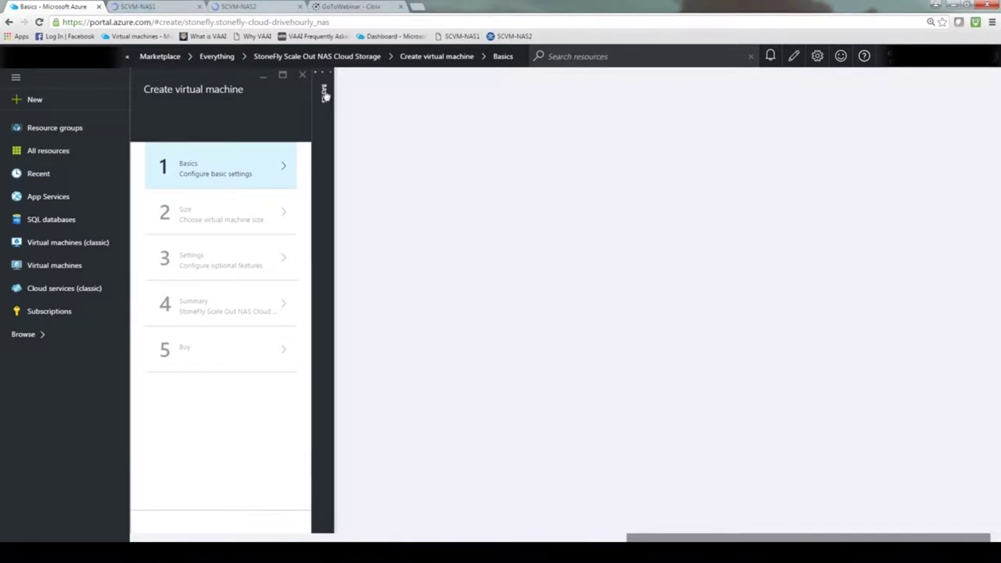
# Step: Open the Basics form and enter the virtual machine name SCVM-NAS-1
pyautogui.click(192, 170)
pyautogui.click(326, 94)
pyautogui.click(349, 166)
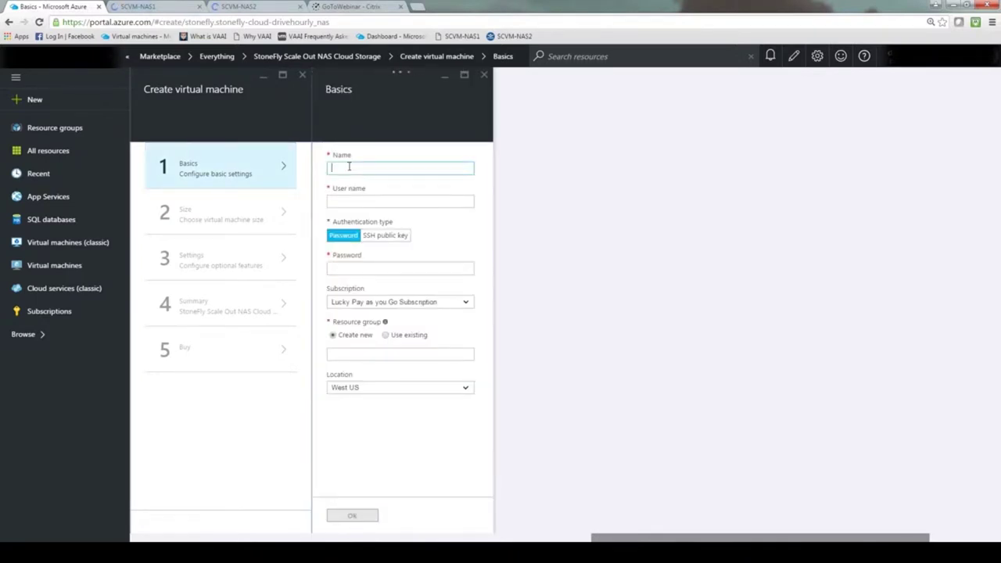
pyautogui.write('SCVM')
pyautogui.write('-NAS')
pyautogui.write('-1')
# Step: Enter the administrator user name, adding a prefix after the reserved word was rejected
pyautogui.click(356, 200)
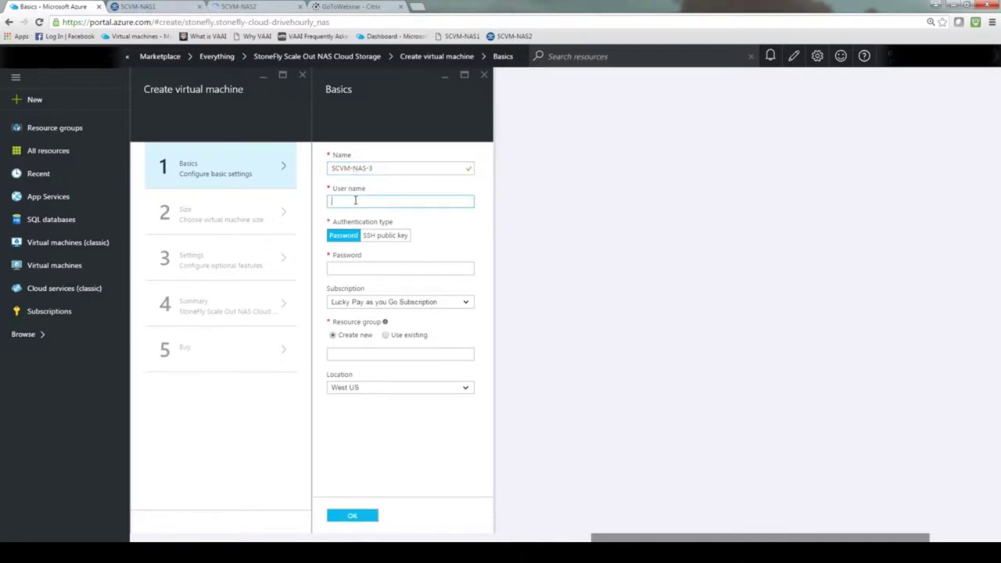
pyautogui.write('support')
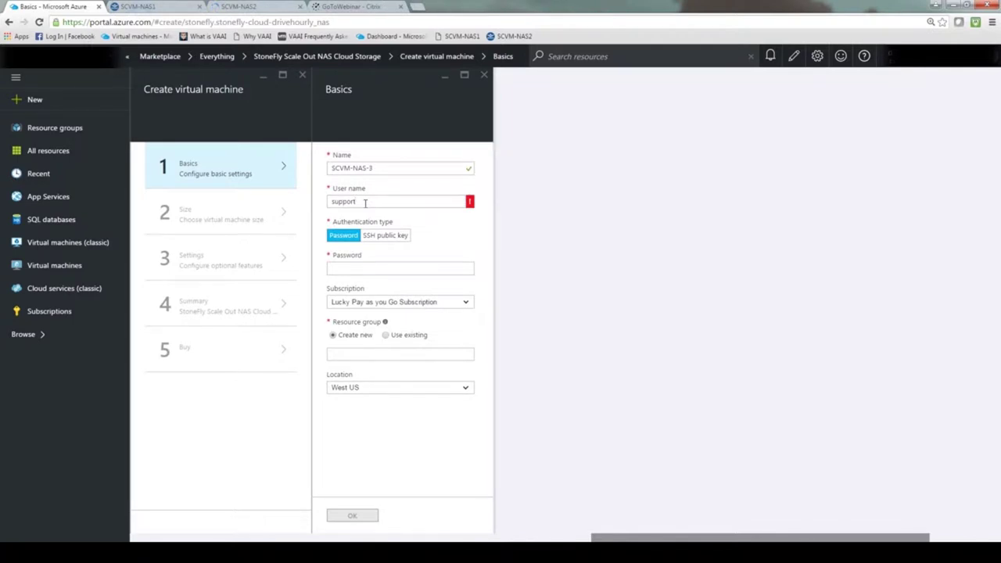
pyautogui.press('Left')
pyautogui.press('Left')
pyautogui.press('Home')
pyautogui.write('sf')
# Step: Type the administrator password into the Basics form's Password field
pyautogui.click(349, 269)
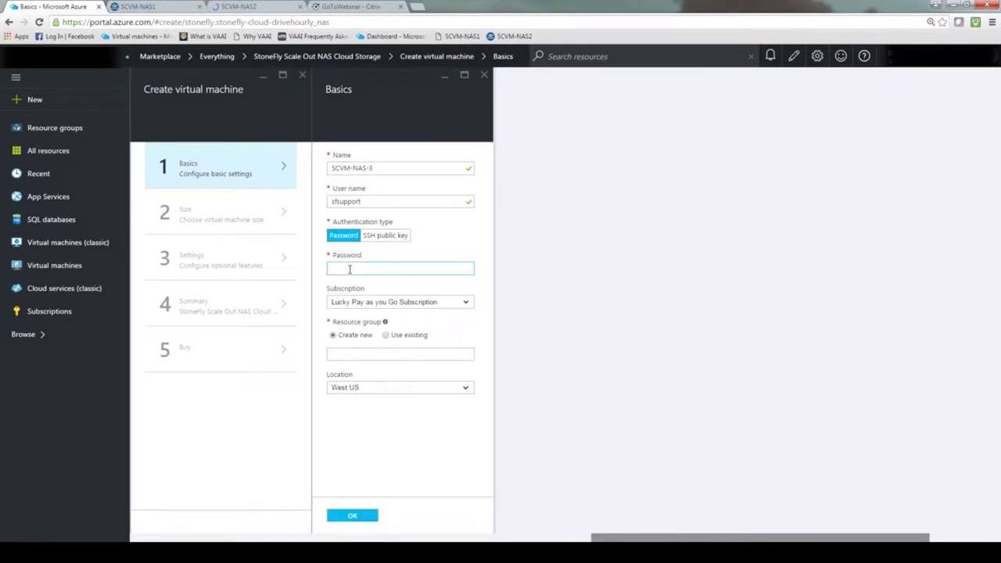
pyautogui.write('•••')
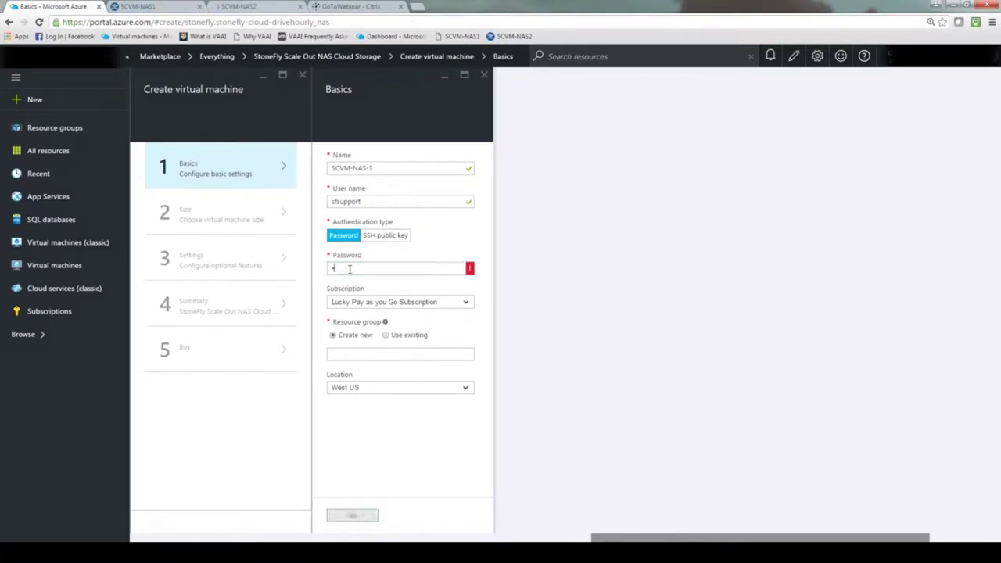
pyautogui.write('•••••••••')
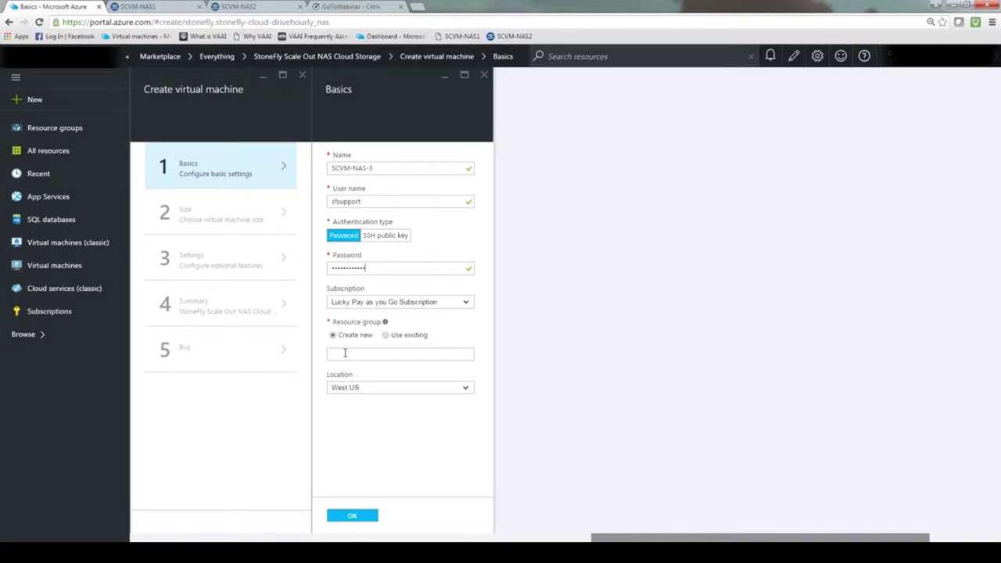
# Step: Use existing resource group SF-NAS-SO, keep location West US, and confirm Basics
pyautogui.click(385, 335)
pyautogui.click(467, 355)
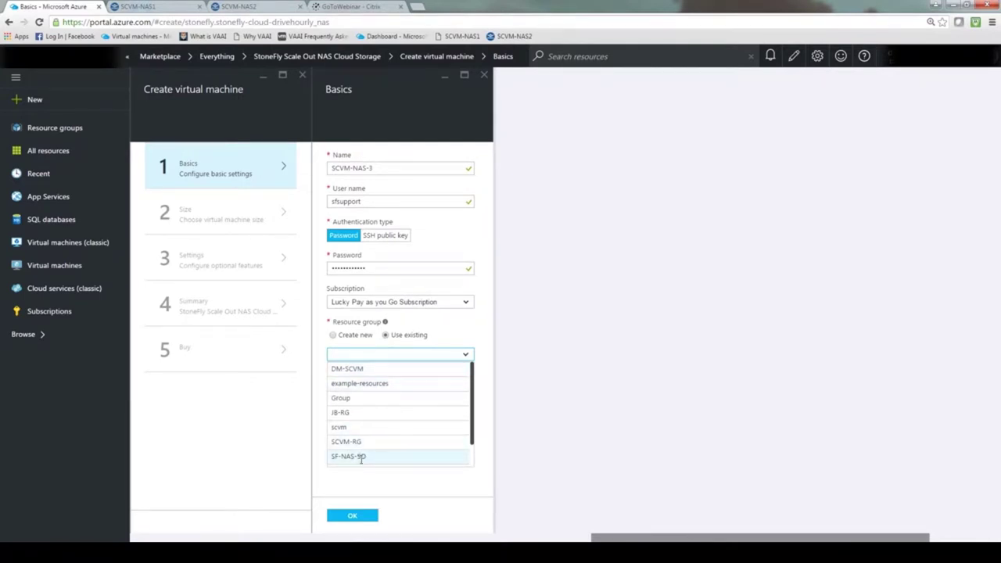
pyautogui.scroll(-2, 471, 443)
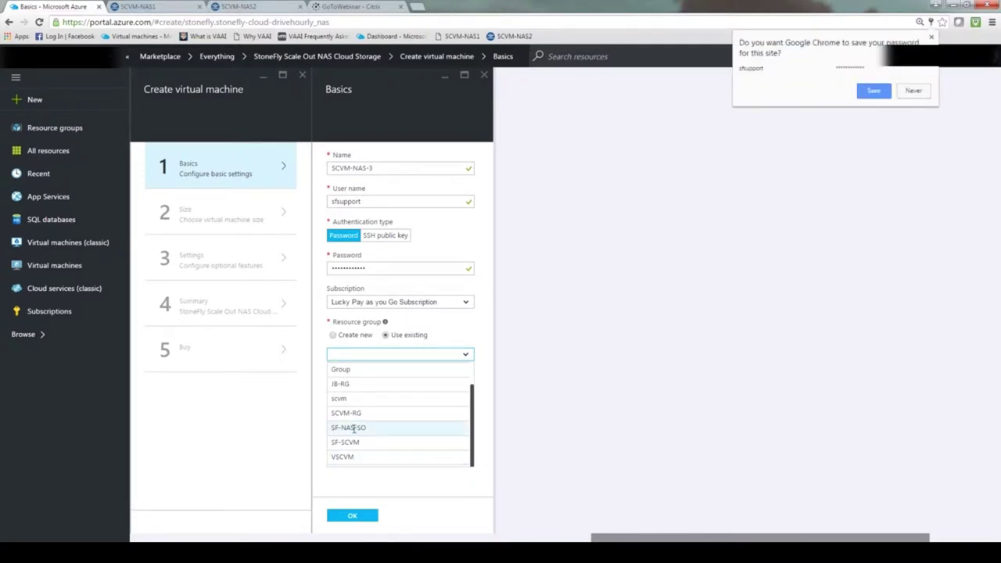
pyautogui.click(354, 428)
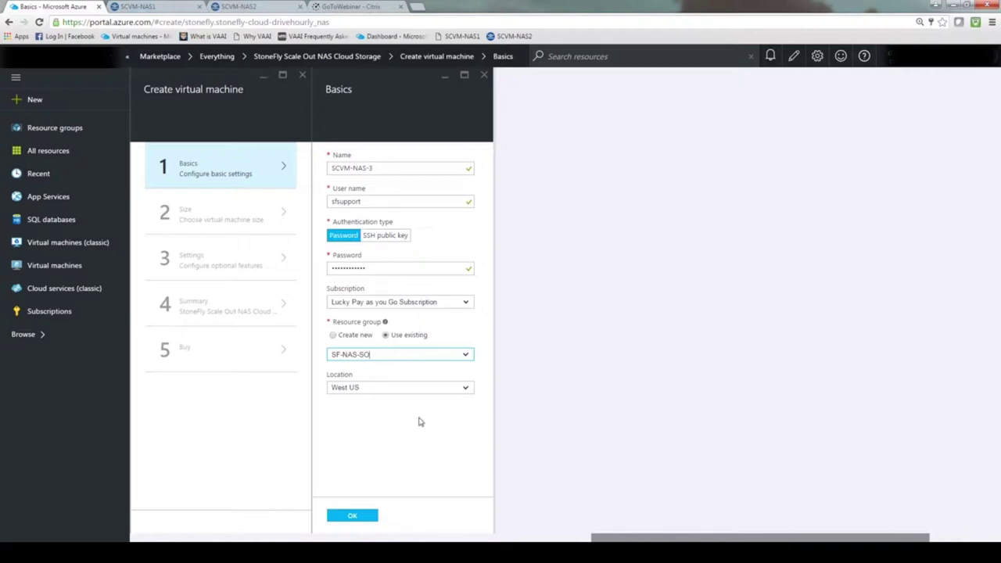
pyautogui.click(467, 388)
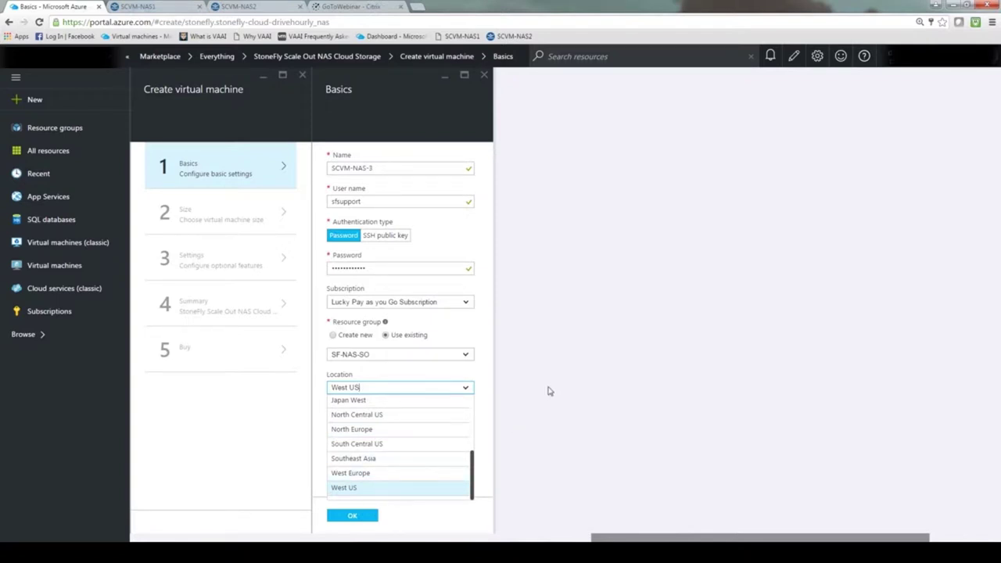
pyautogui.click(524, 413)
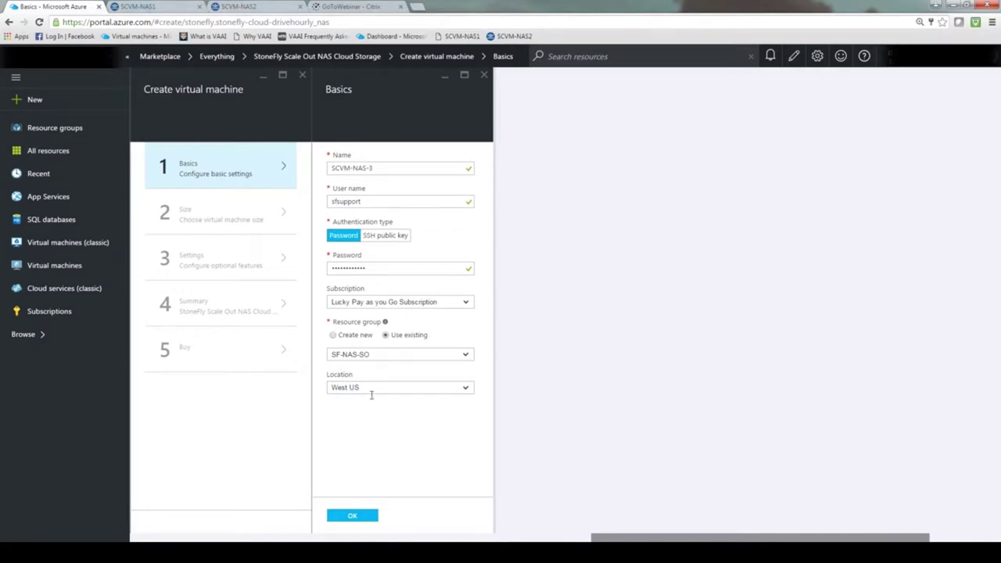
pyautogui.click(352, 517)
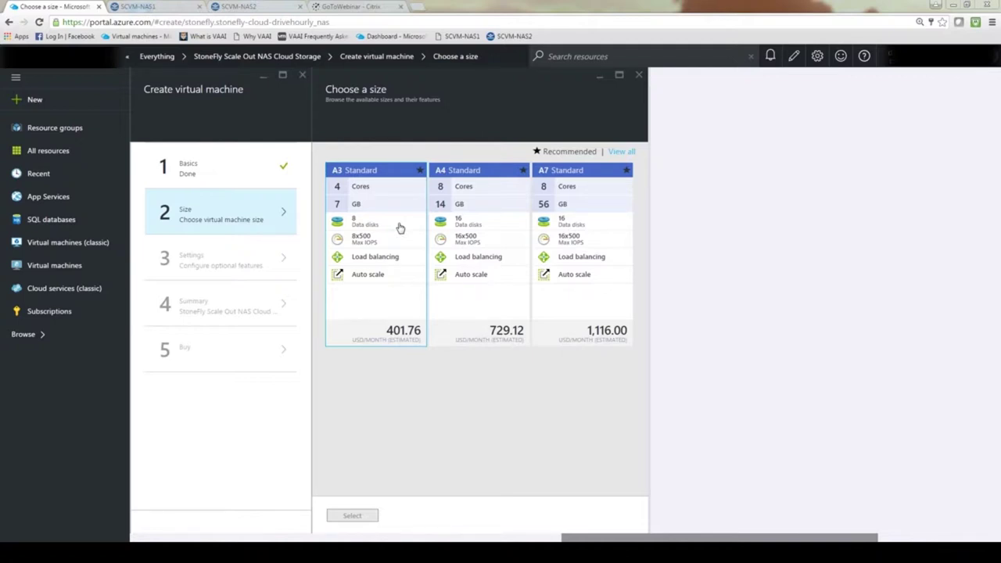
# Step: Pick the A3 Standard size (4 cores, 7 GB) for the virtual machine
pyautogui.click(399, 227)
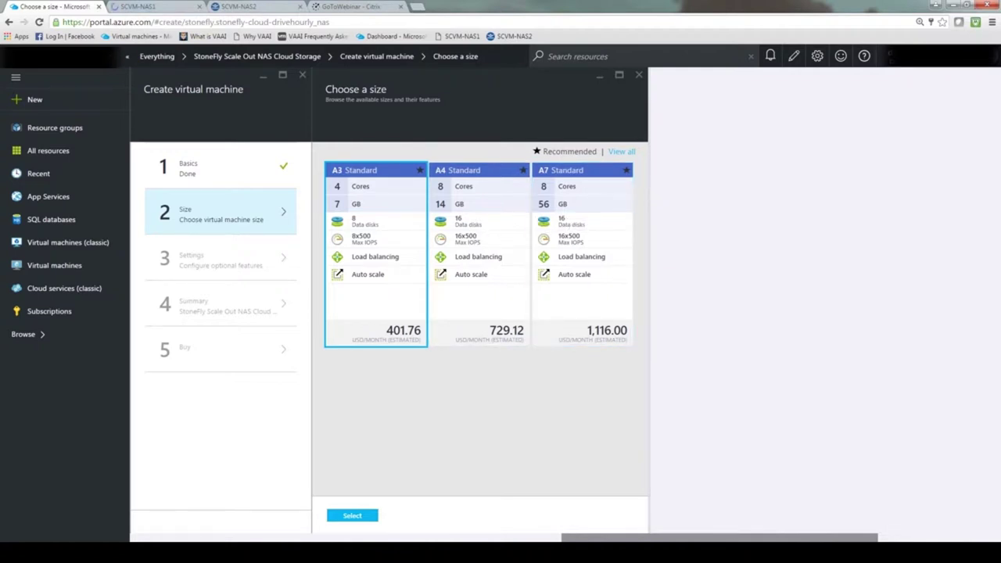
pyautogui.click(353, 516)
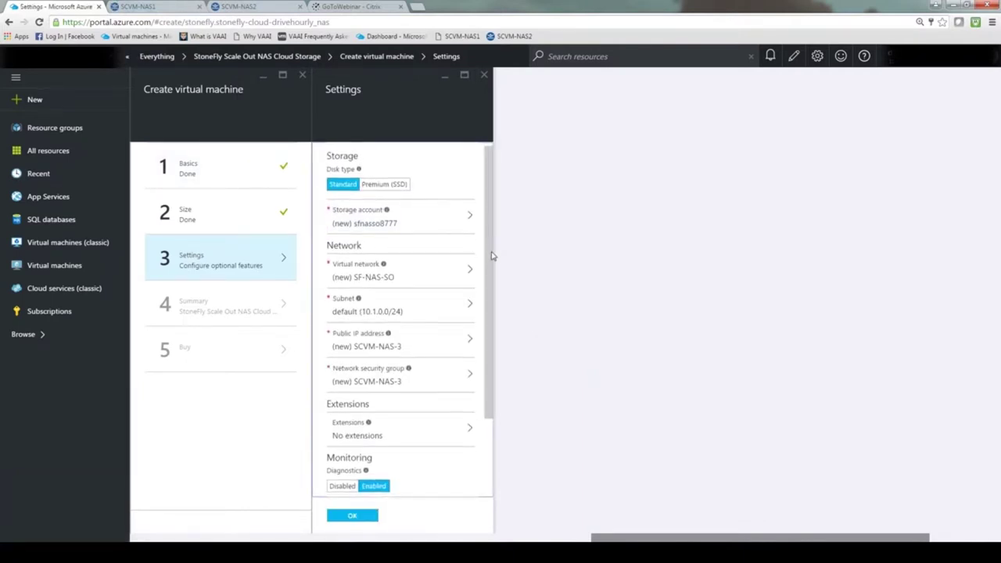
# Step: Accept the default optional settings, leaving Availability set unchanged
pyautogui.scroll(-1, 493, 261)
pyautogui.moveTo(493, 265); pyautogui.dragTo(496, 331)
pyautogui.scroll(-1, 495, 332)
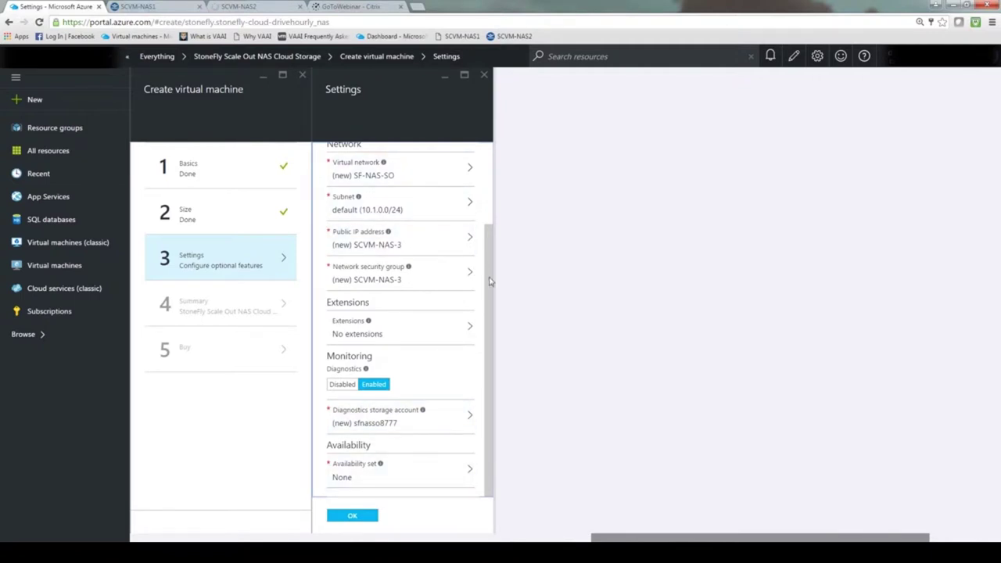
pyautogui.moveTo(490, 269); pyautogui.dragTo(490, 185)
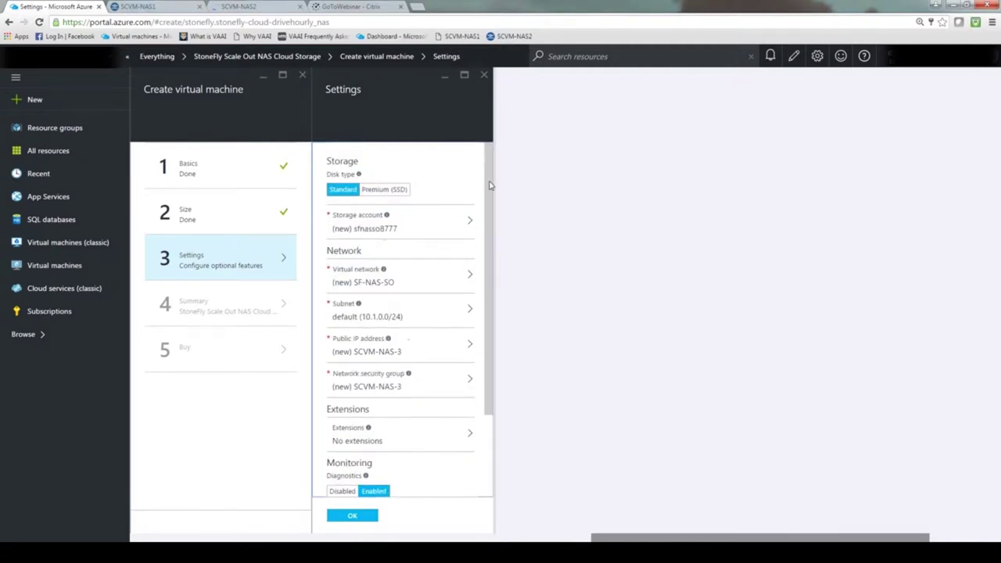
pyautogui.scroll(-3, 348, 477)
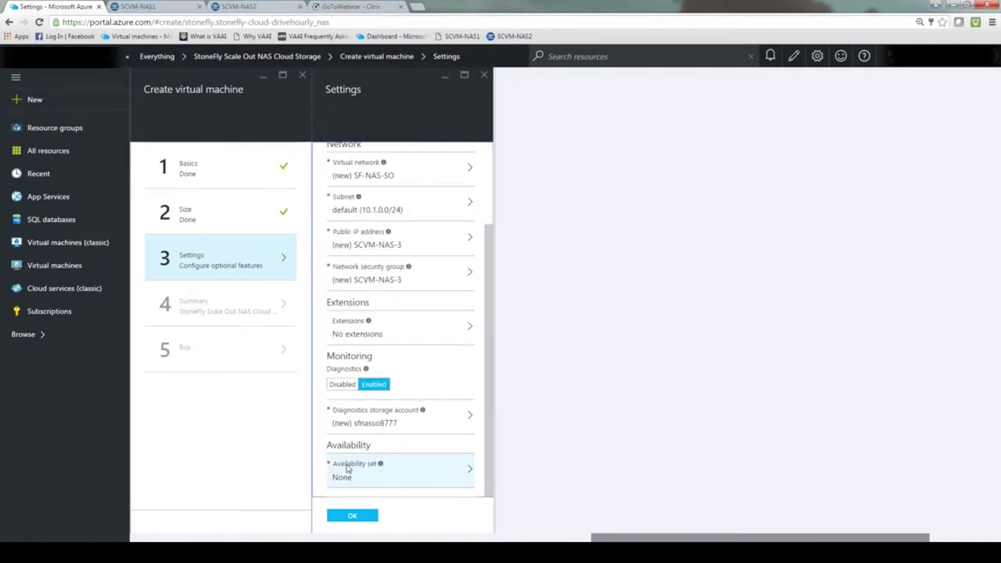
pyautogui.click(471, 473)
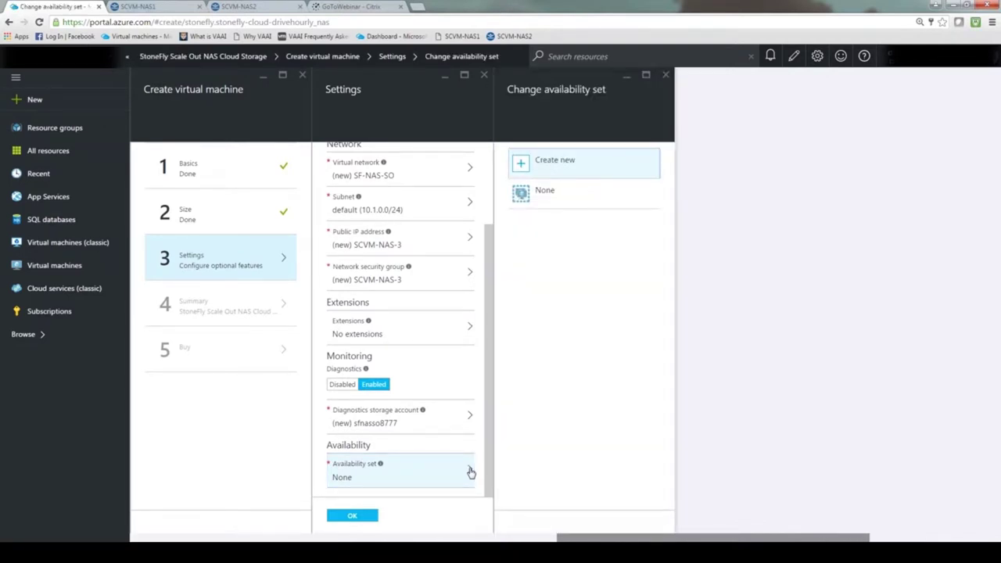
pyautogui.click(666, 75)
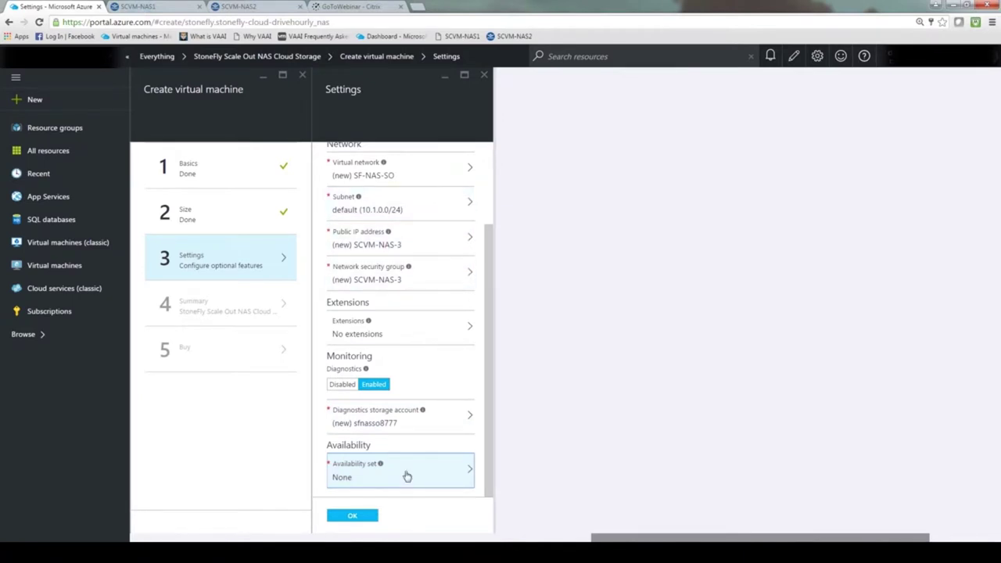
pyautogui.click(353, 517)
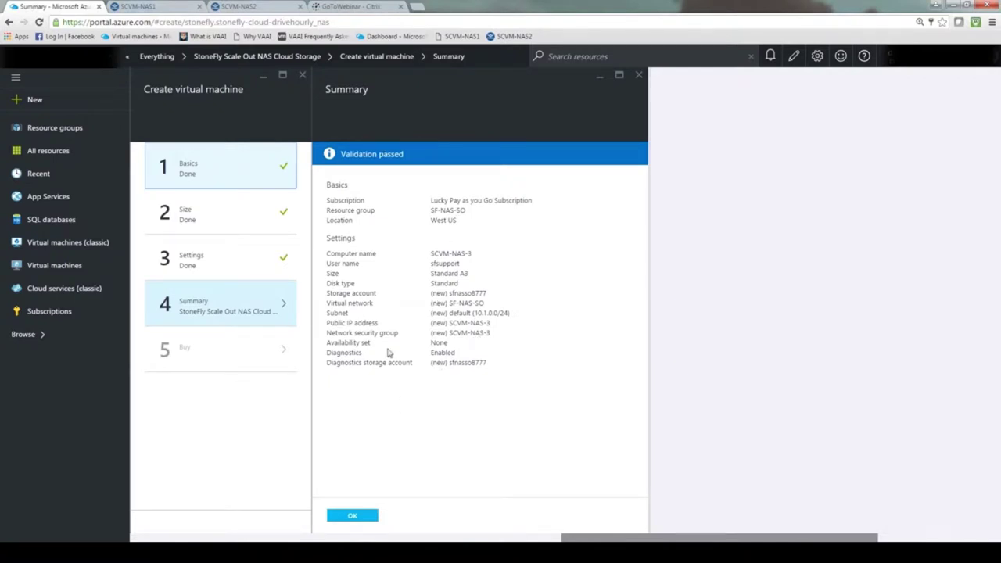
# Step: Back out of the purchase and discard the unsaved virtual machine wizard
pyautogui.click(362, 520)
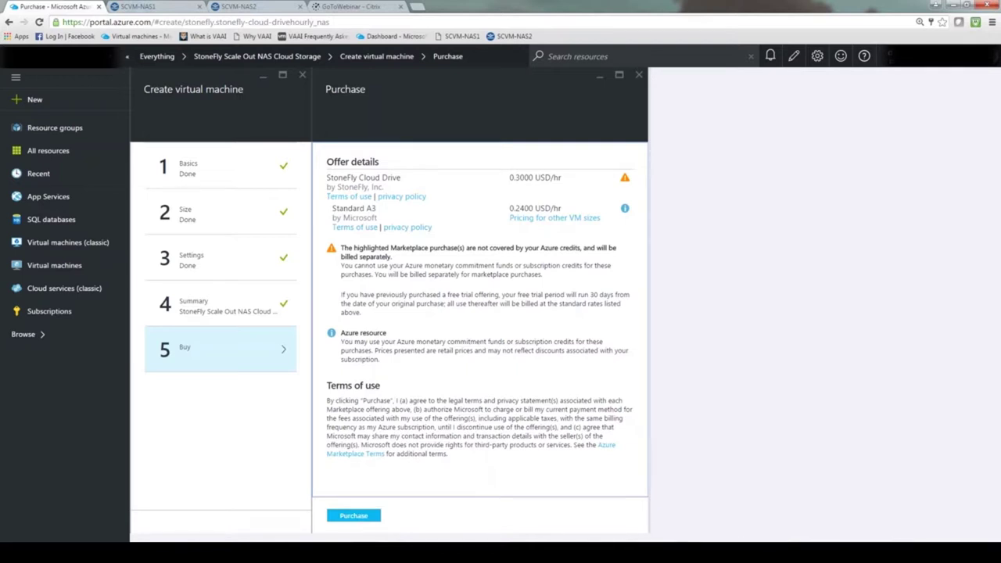
pyautogui.click(639, 74)
pyautogui.click(303, 76)
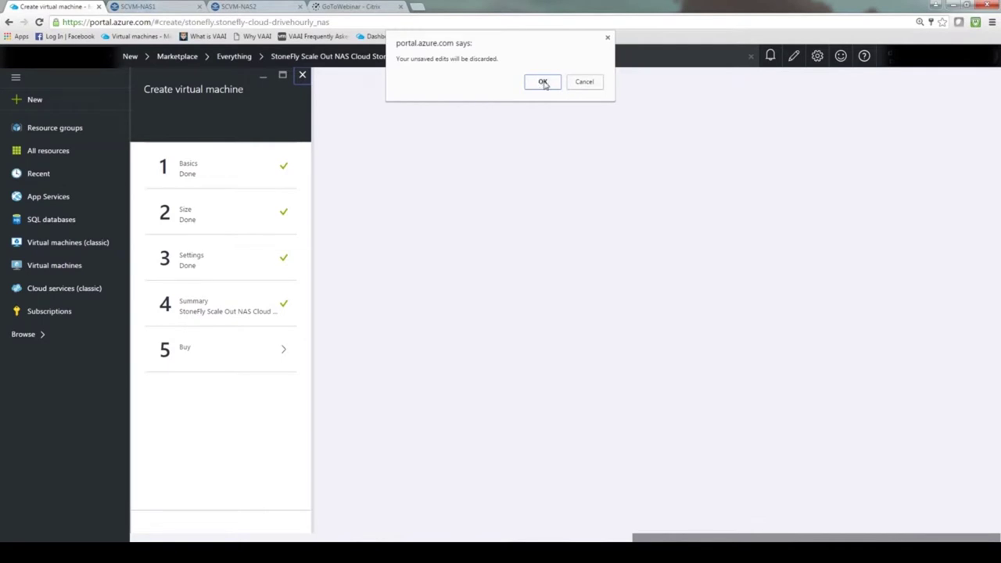
pyautogui.click(543, 82)
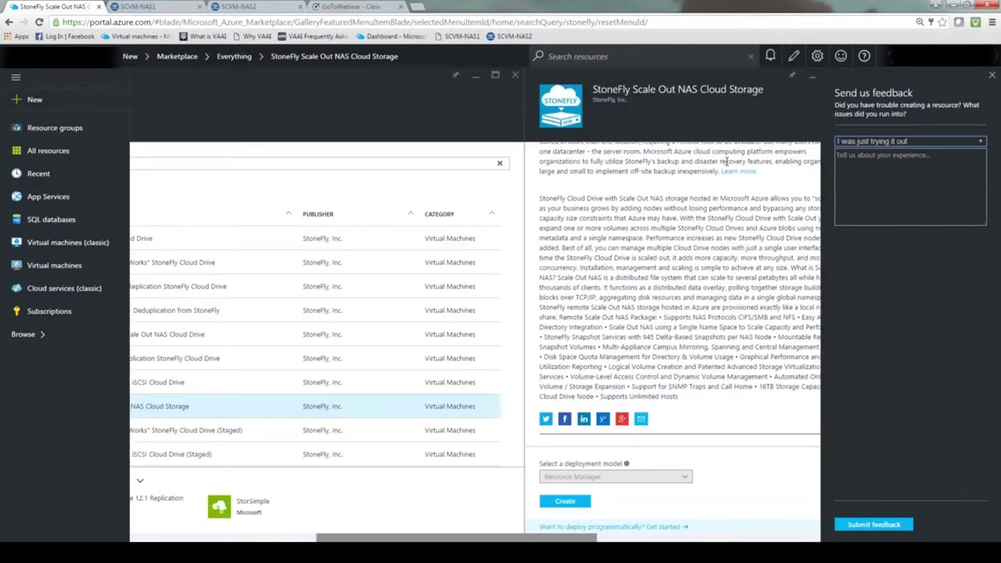
# Step: Close the StoneFly results, Marketplace and New blades
pyautogui.click(515, 75)
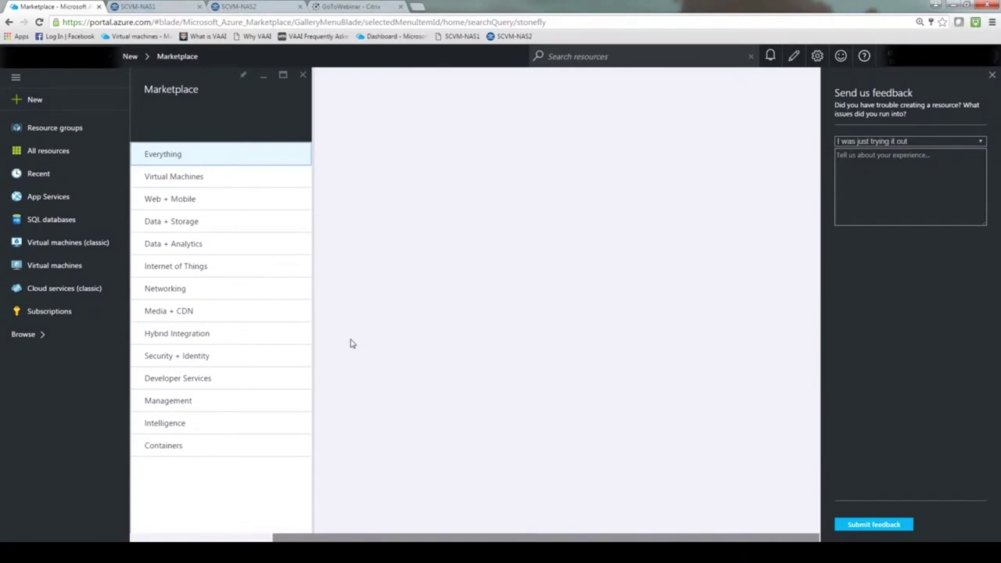
pyautogui.click(303, 75)
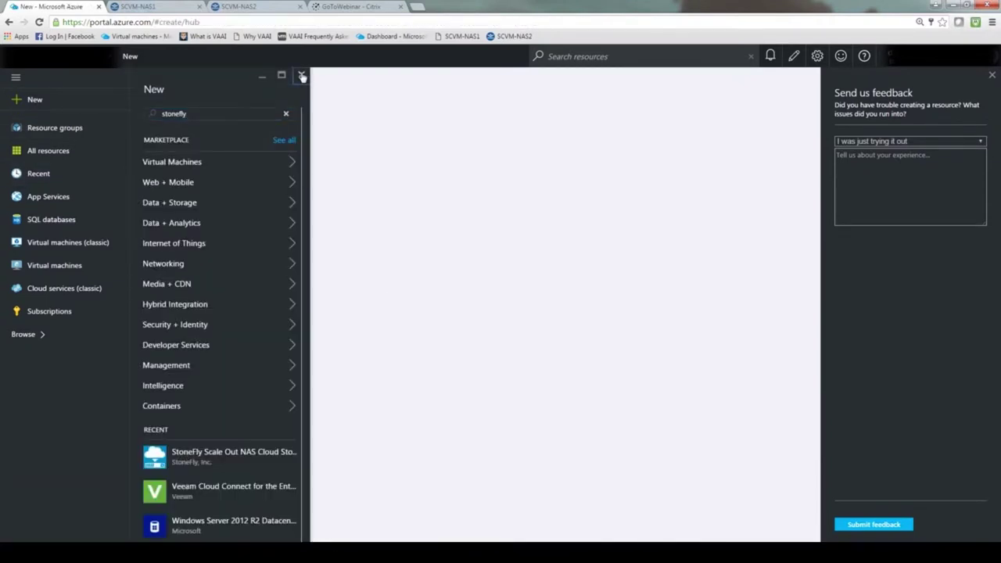
pyautogui.click(302, 75)
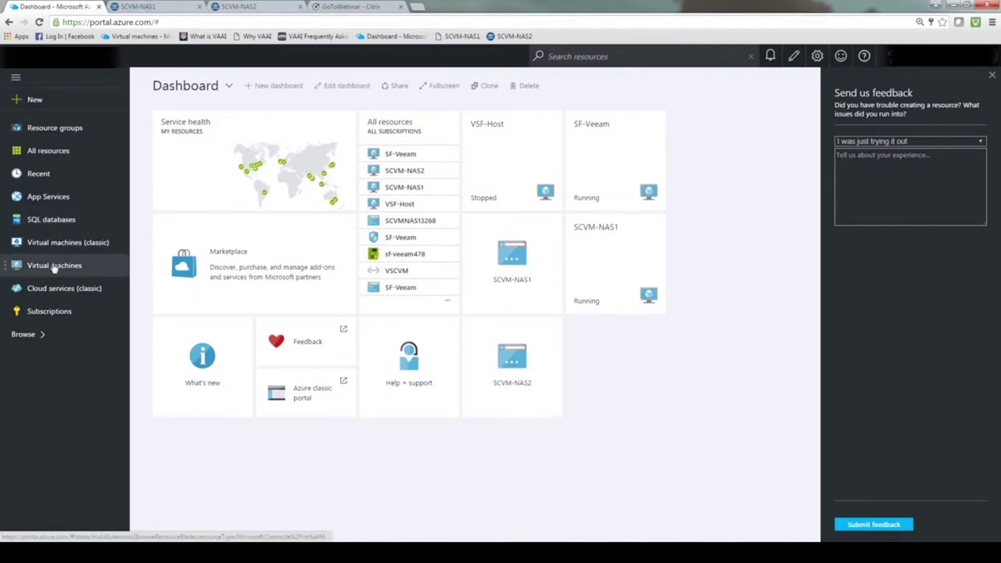
# Step: Open the SCVM-NAS1 virtual machine overview to view its public IP 13.88.18.23 and DNS name
pyautogui.click(54, 266)
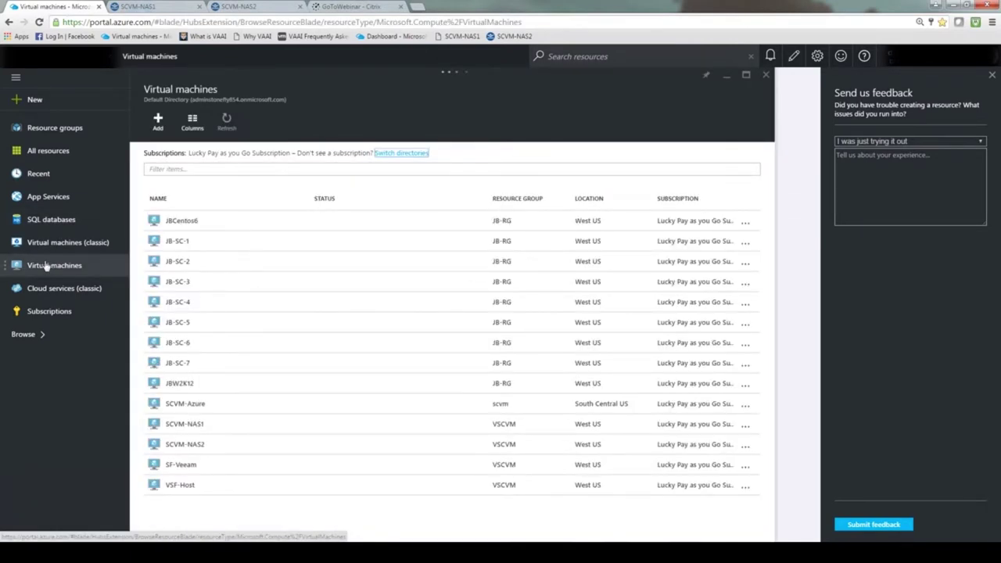
pyautogui.click(210, 425)
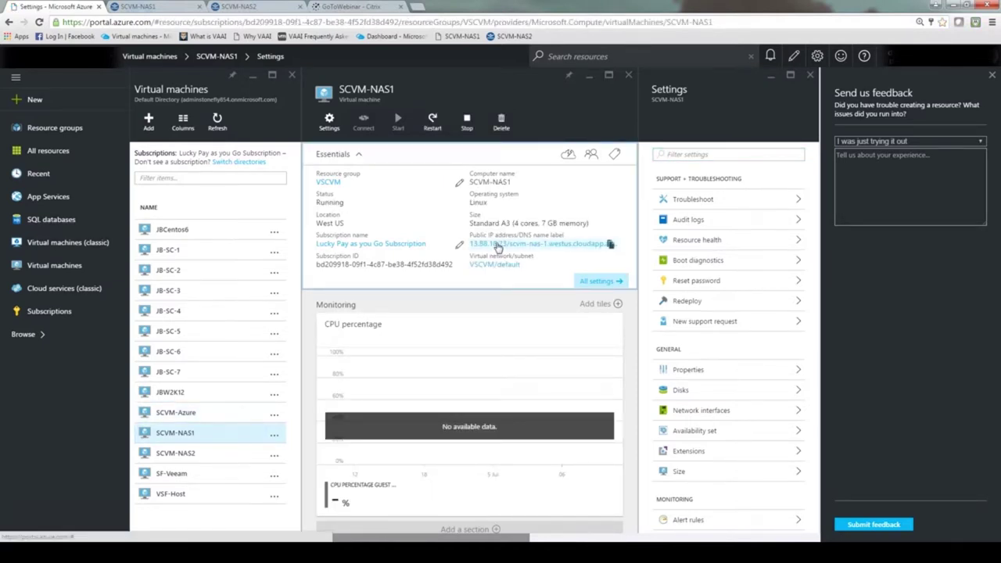
pyautogui.click(498, 247)
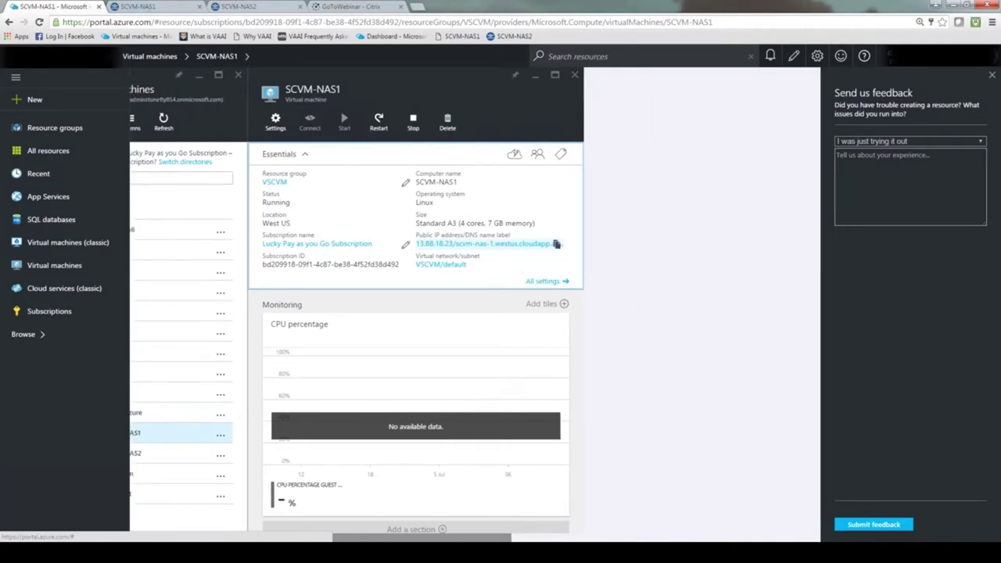
pyautogui.click(544, 290)
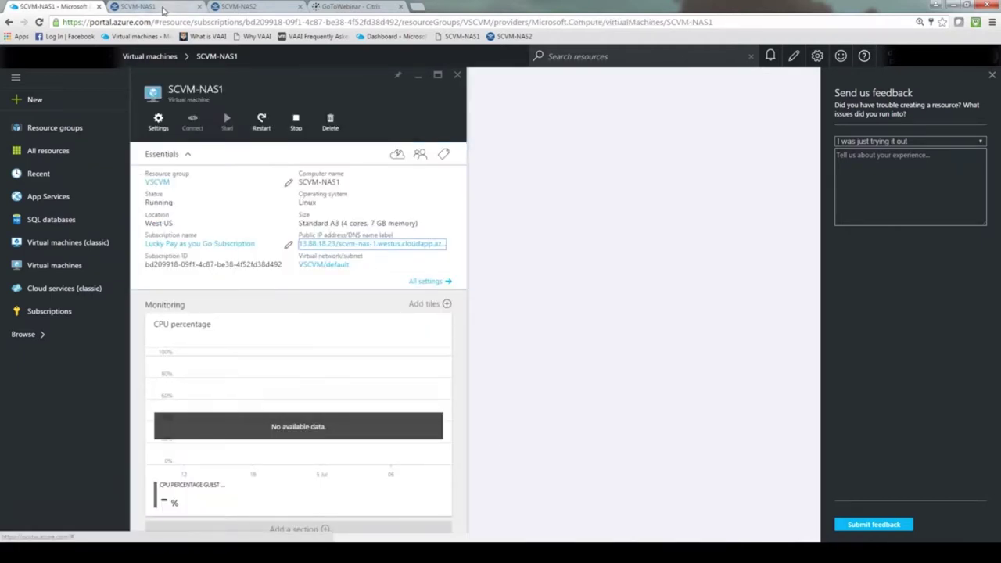
# Step: In the SCVM-NAS1 console tab, dismiss the logout alert and log in with the administrator User ID and password
pyautogui.click(163, 9)
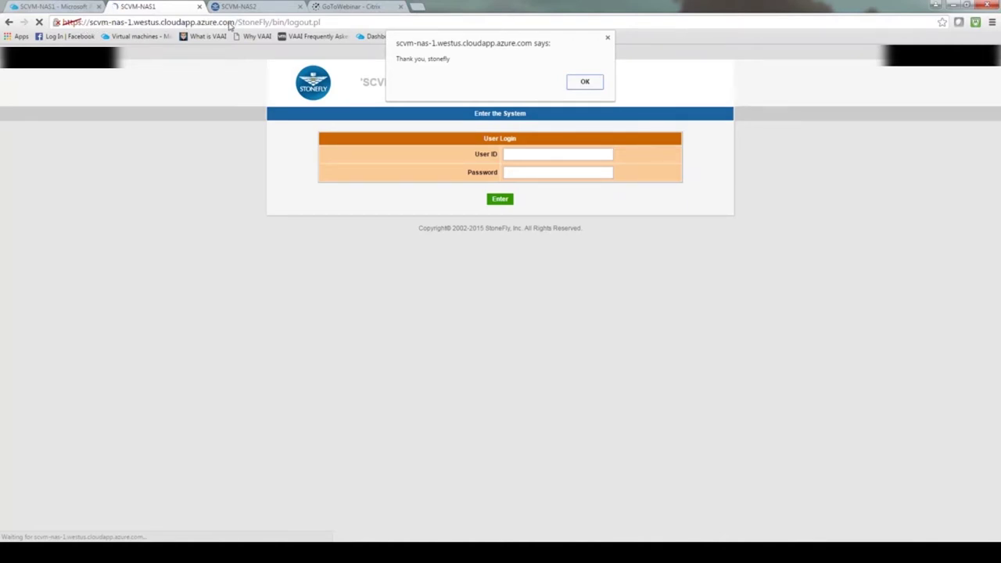
pyautogui.click(585, 85)
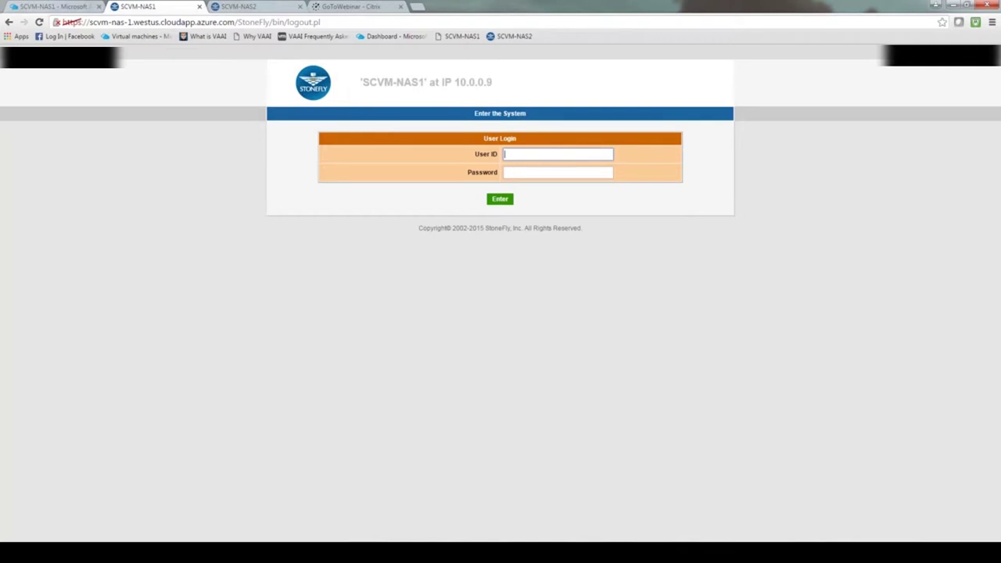
pyautogui.write('stonefly')
pyautogui.press('Tab')
pyautogui.write('stonefly')
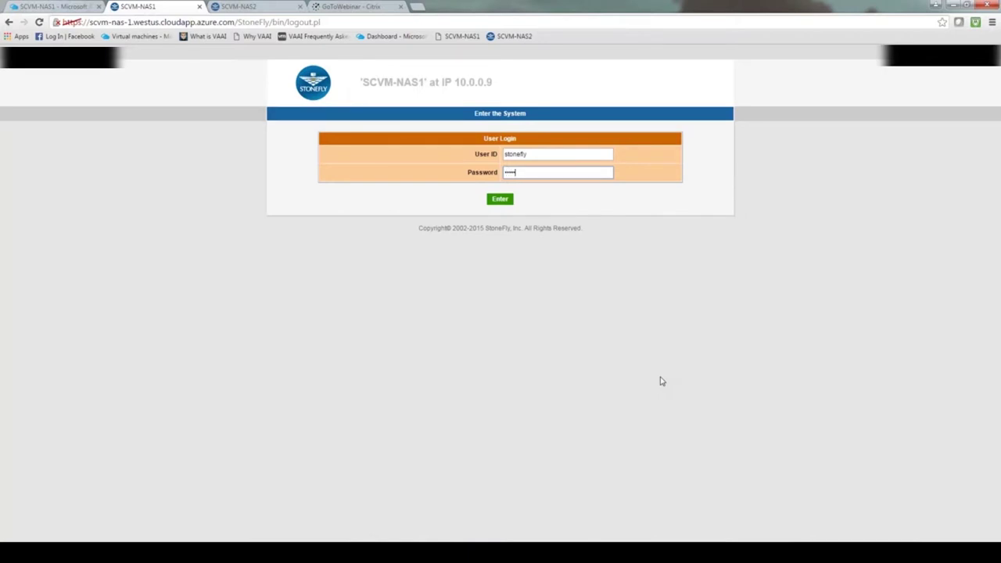
pyautogui.press('Return')
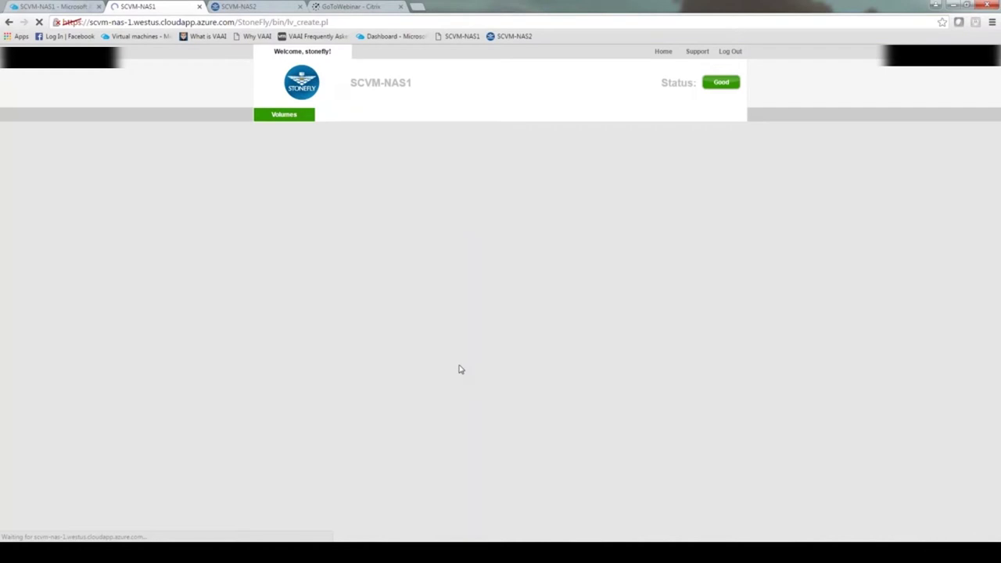
# Step: Open the Users > Detail page for the admin account and place the cursor in the Password field
pyautogui.moveTo(643, 117)
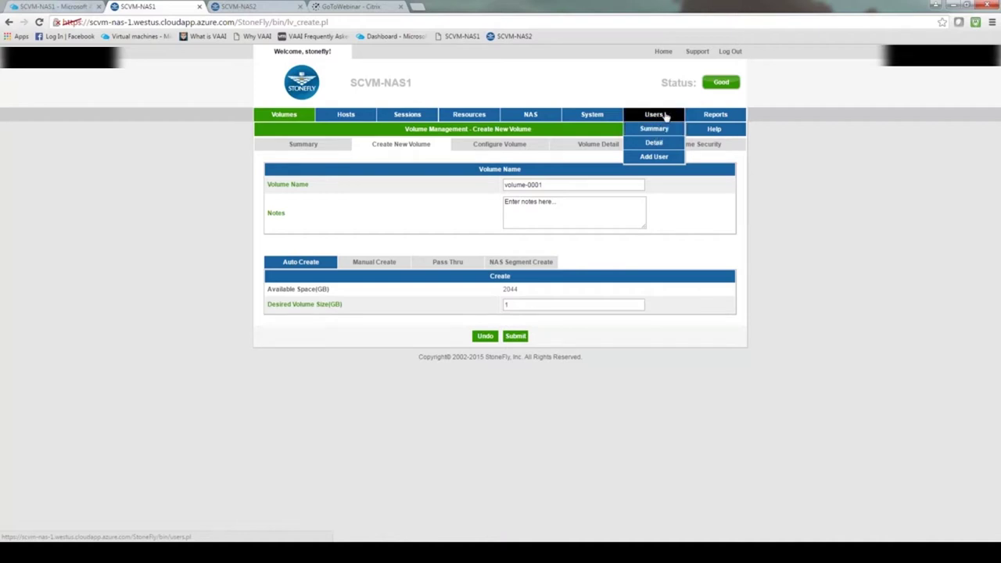
pyautogui.click(667, 147)
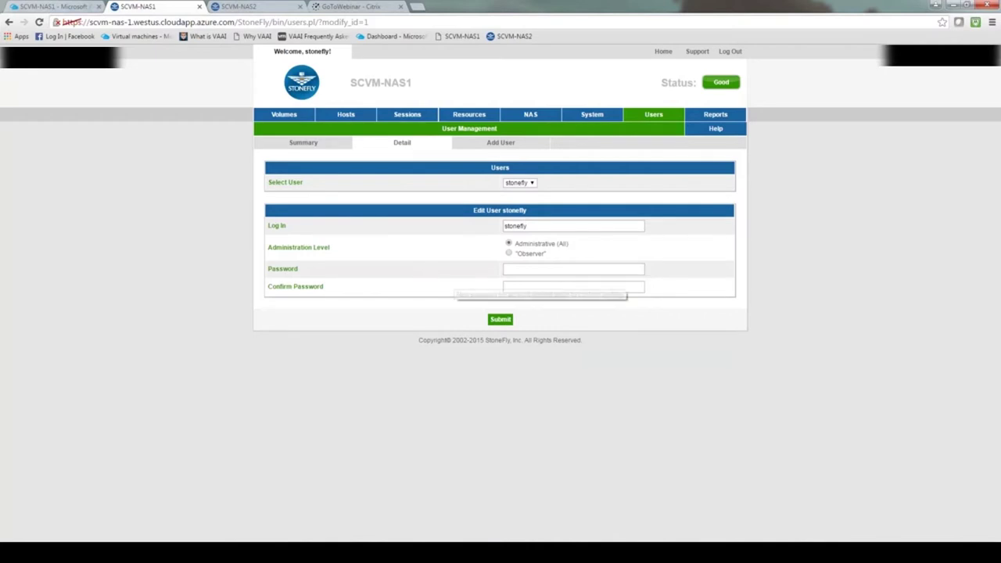
pyautogui.click(526, 268)
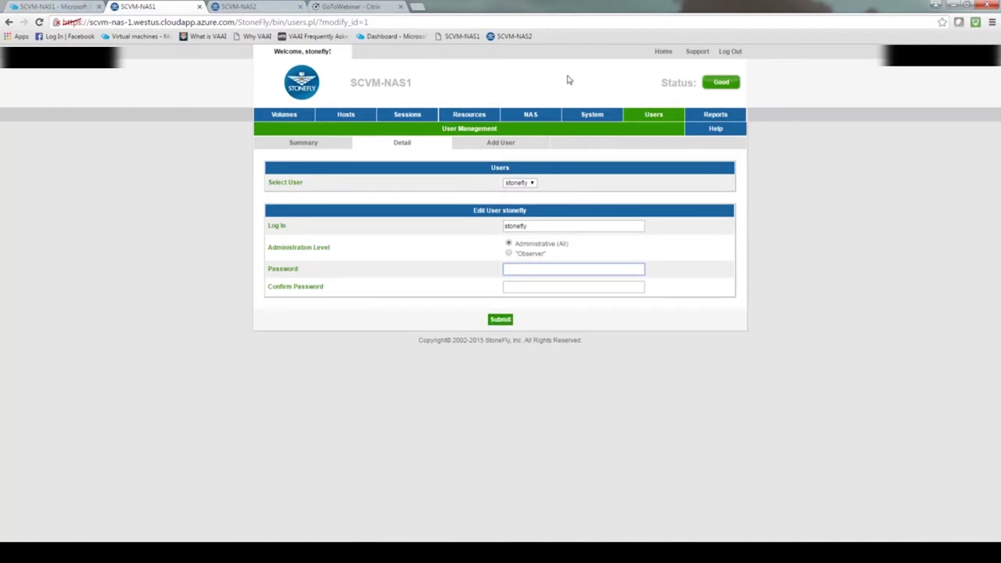
pyautogui.moveTo(596, 117)
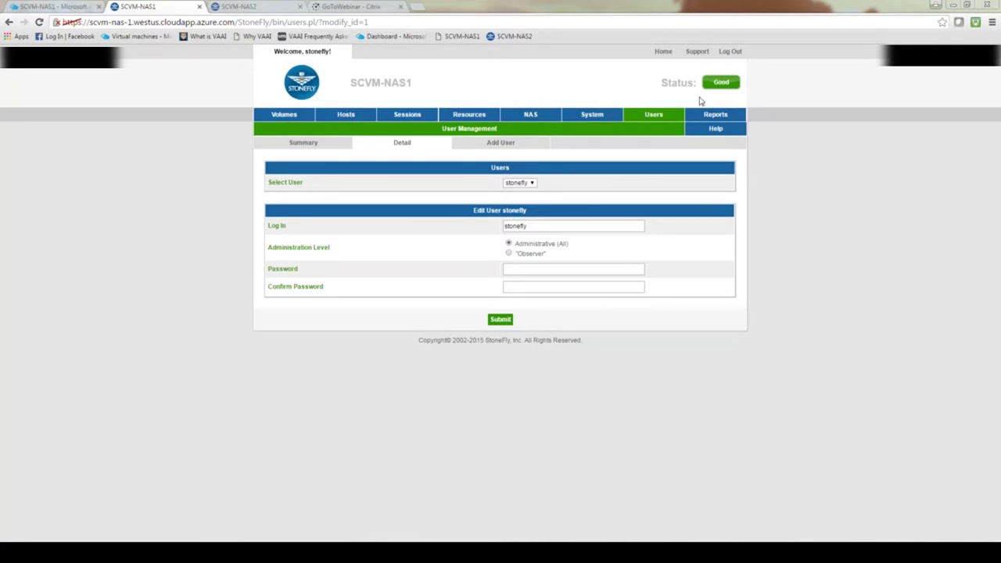
# Step: Back in the Azure portal, close the SCVM-NAS1 blade and reopen SCVM-NAS1 from the Virtual machines list
pyautogui.click(75, 7)
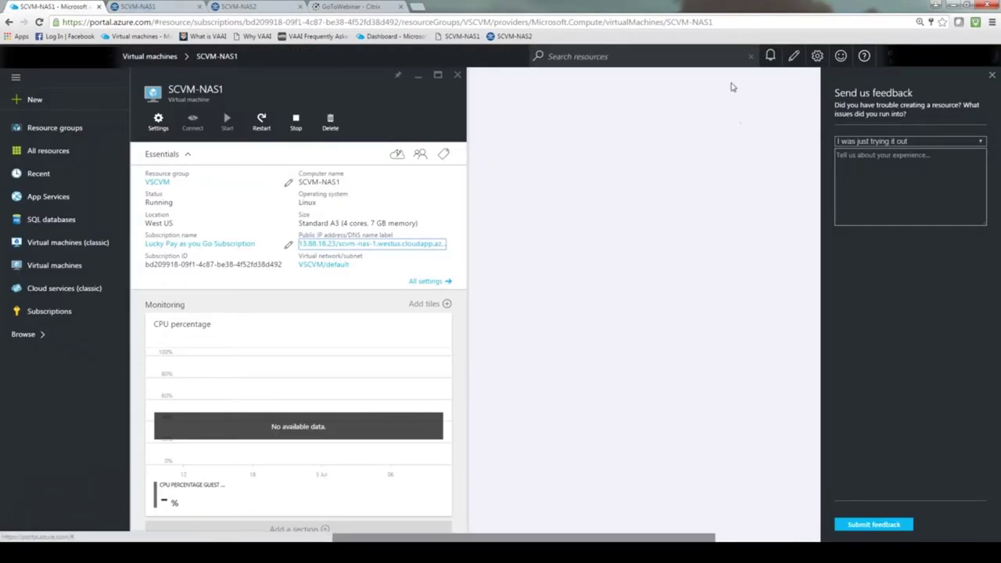
pyautogui.click(743, 117)
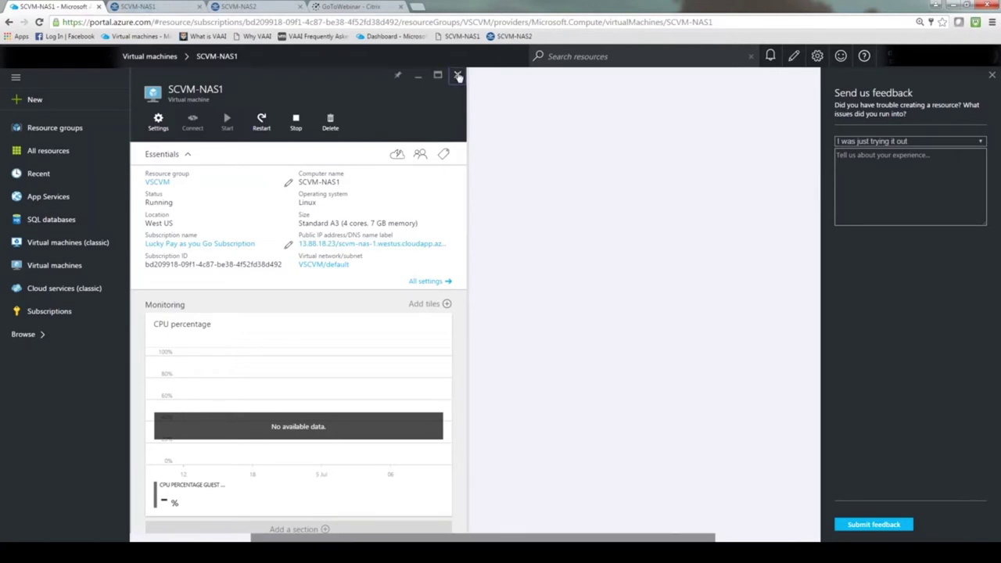
pyautogui.click(458, 76)
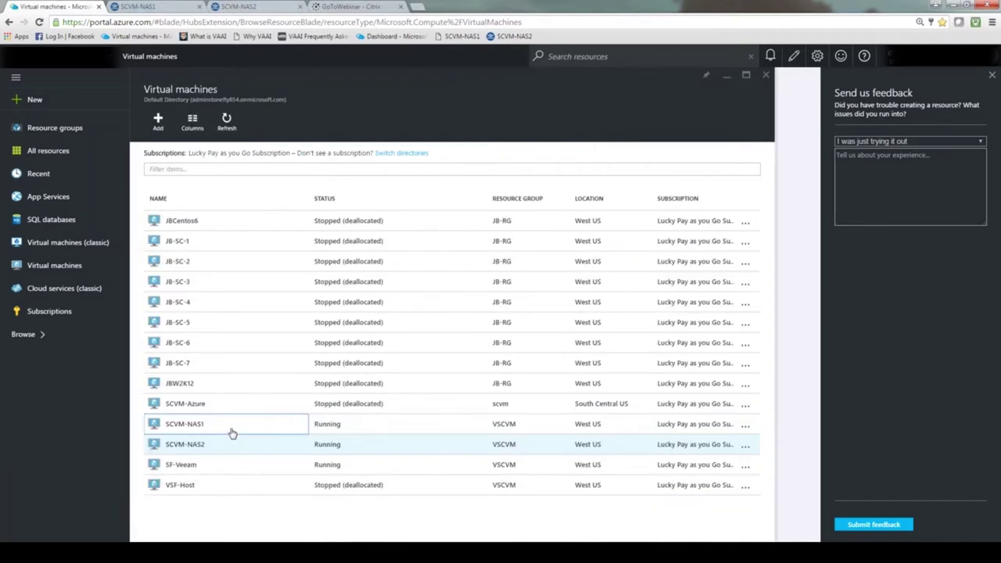
pyautogui.click(231, 433)
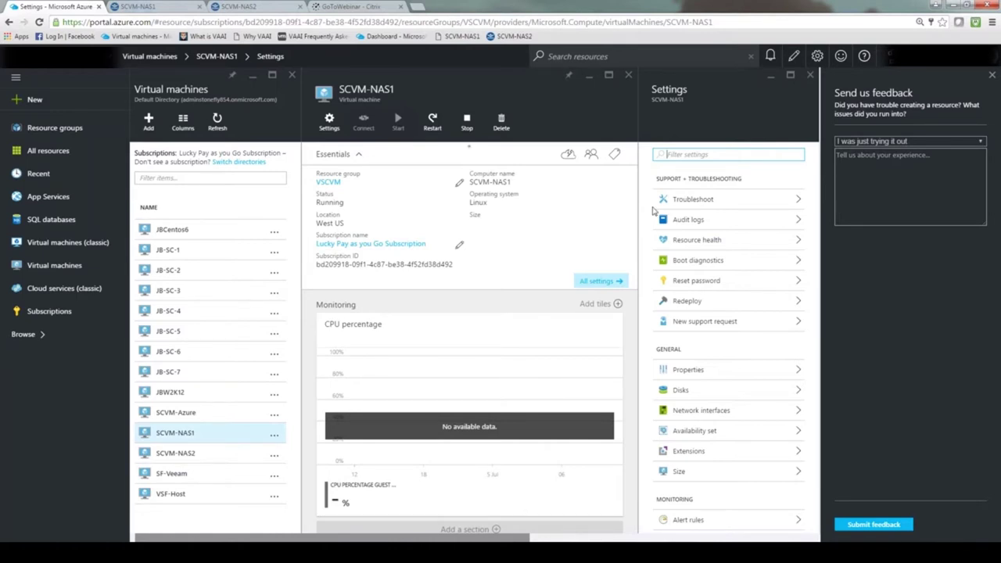
# Step: Start attaching a new SCVM-NAS1 data disk with Read/Write host caching, then discard it and return to StoneFly
pyautogui.click(682, 392)
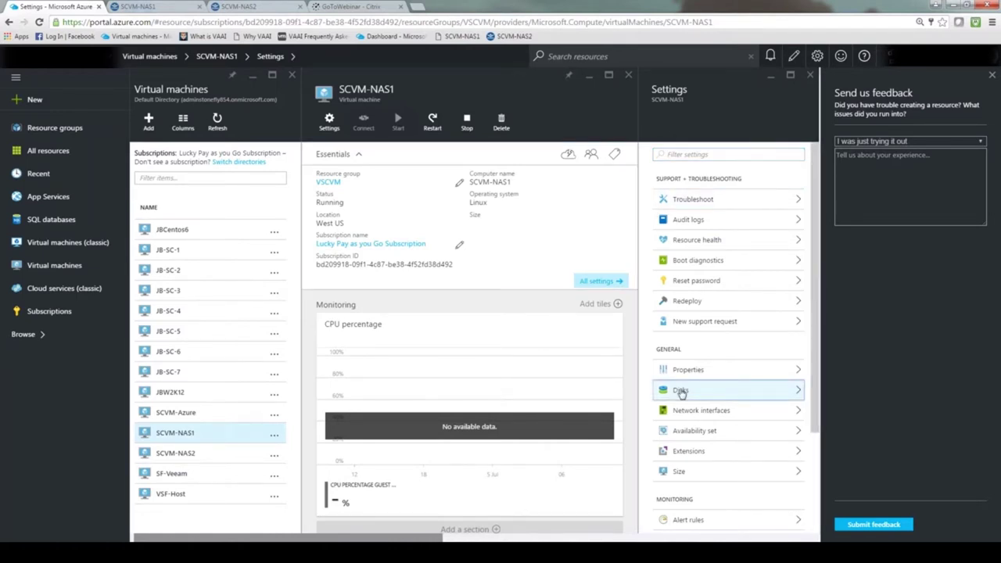
pyautogui.click(681, 392)
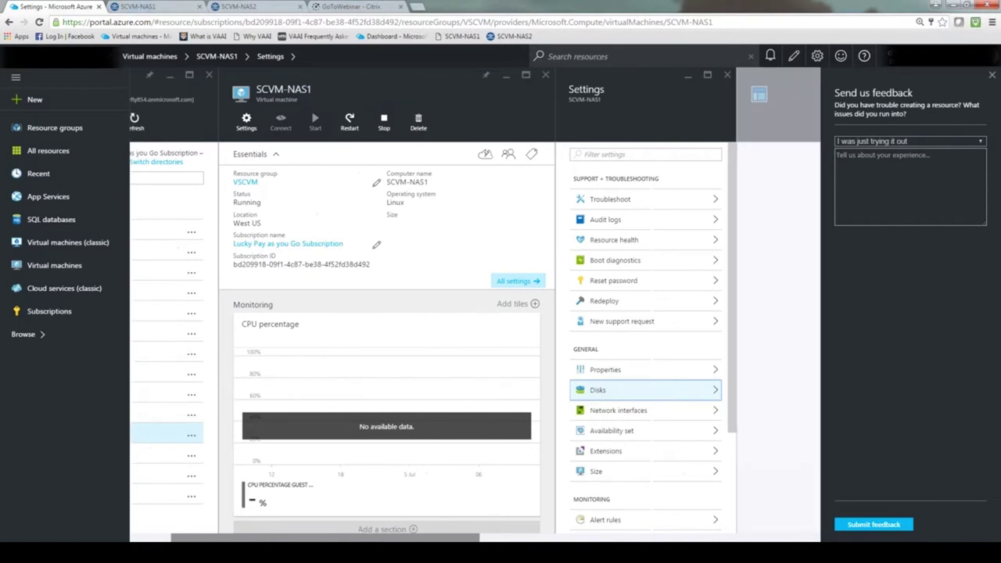
pyautogui.click(510, 122)
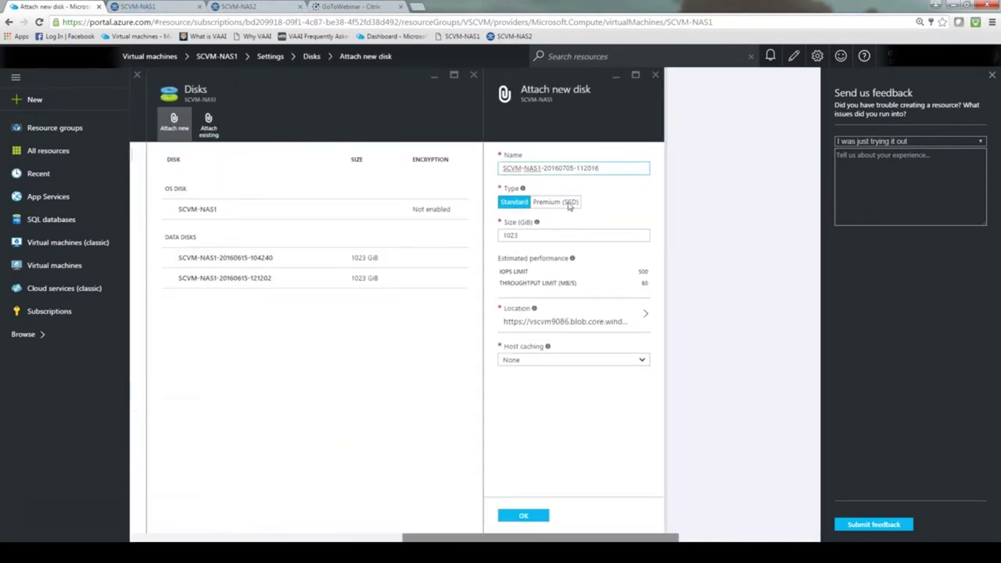
pyautogui.click(643, 361)
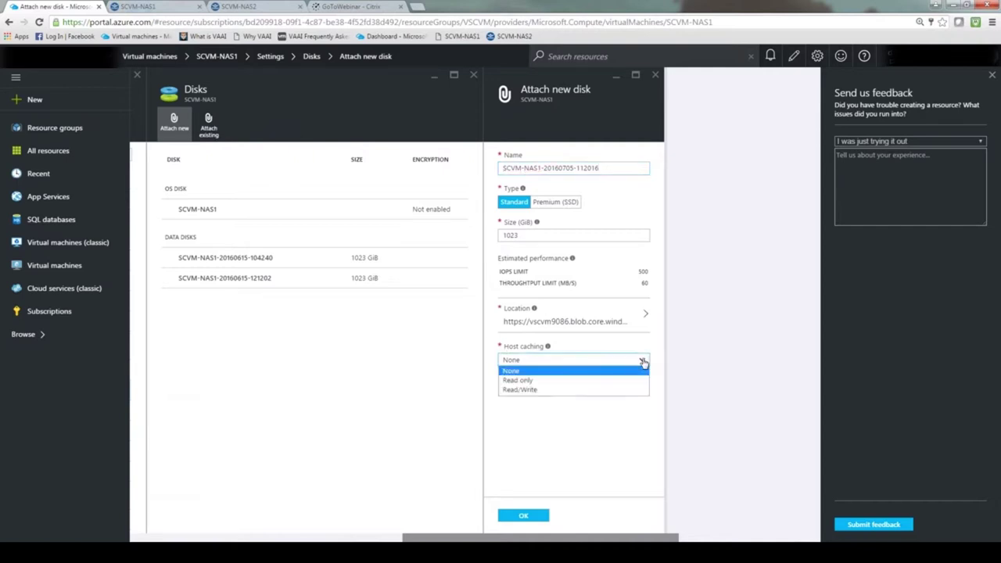
pyautogui.click(530, 392)
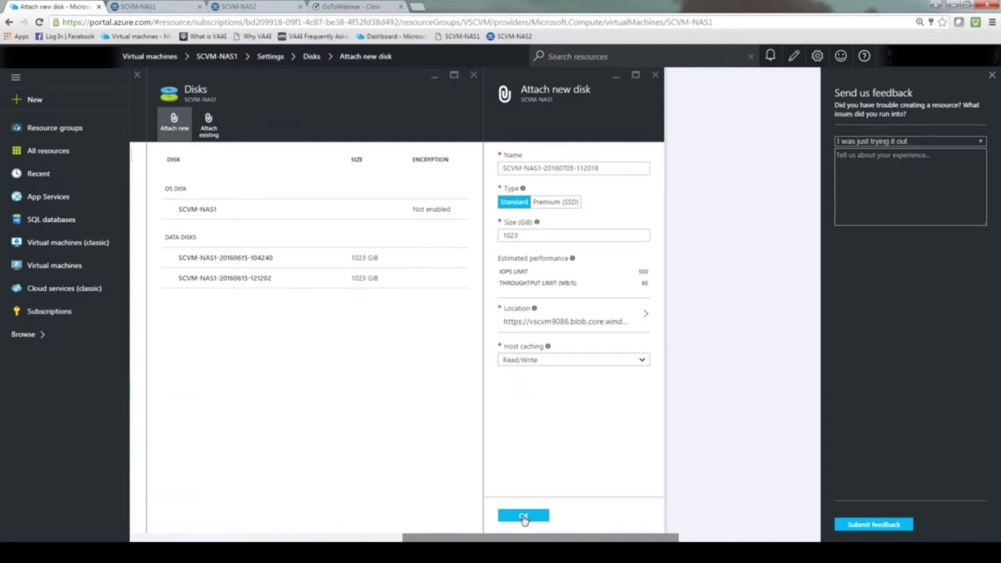
pyautogui.click(656, 75)
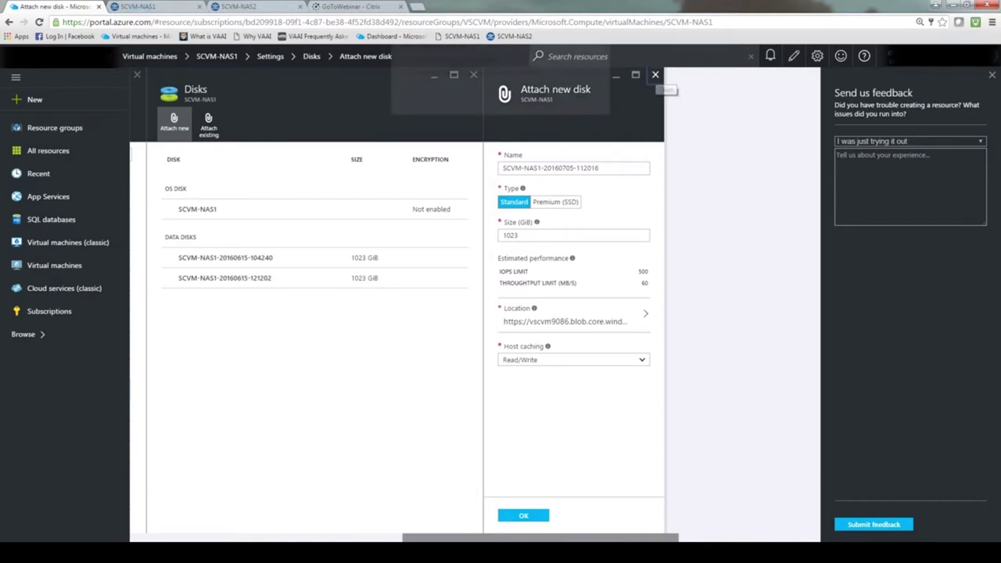
pyautogui.click(542, 98)
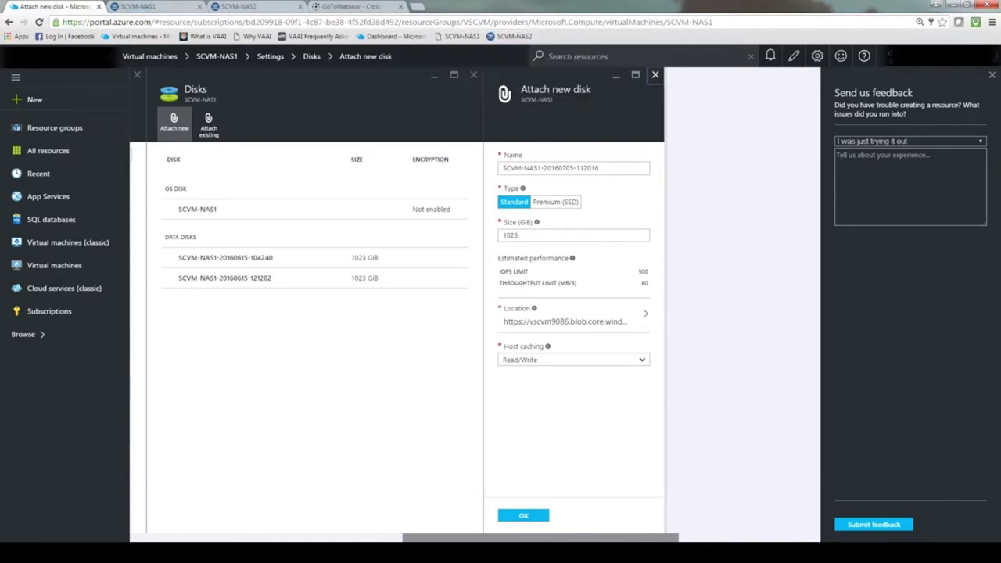
pyautogui.click(473, 75)
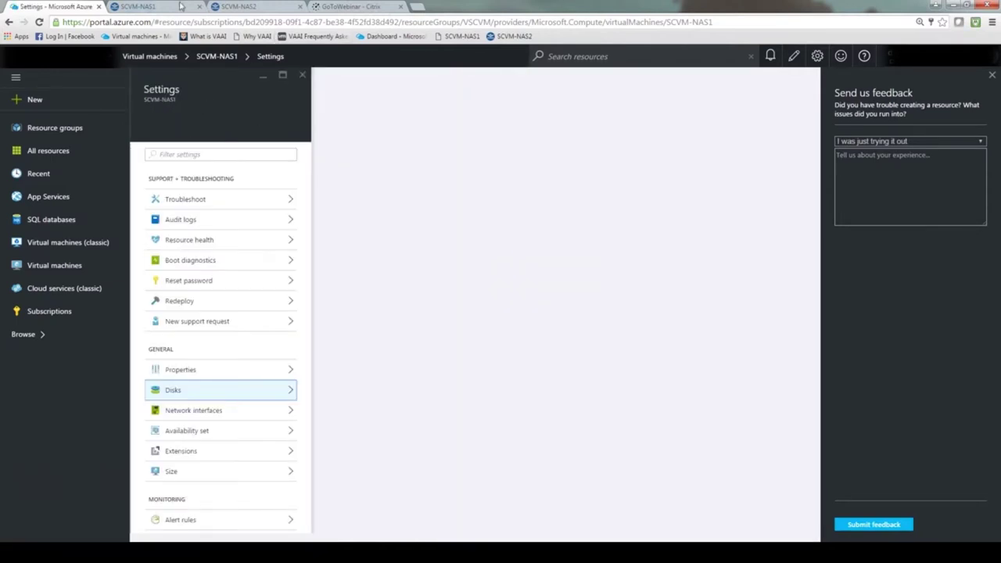
pyautogui.click(167, 7)
# Step: On the Resources Summary, mark the first 1023 GB LUN as Managed and submit the change
pyautogui.moveTo(475, 116)
pyautogui.click(478, 115)
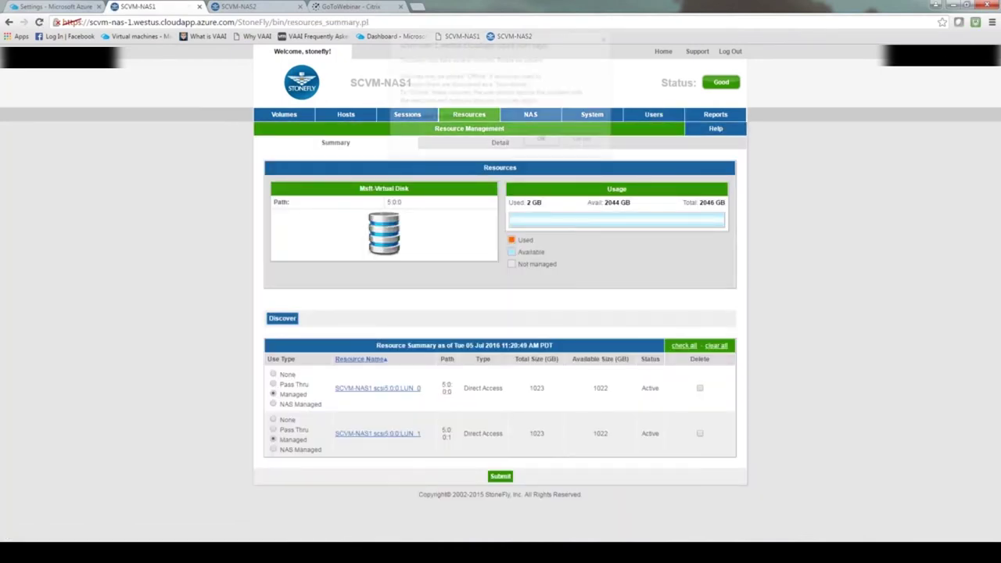
pyautogui.click(545, 141)
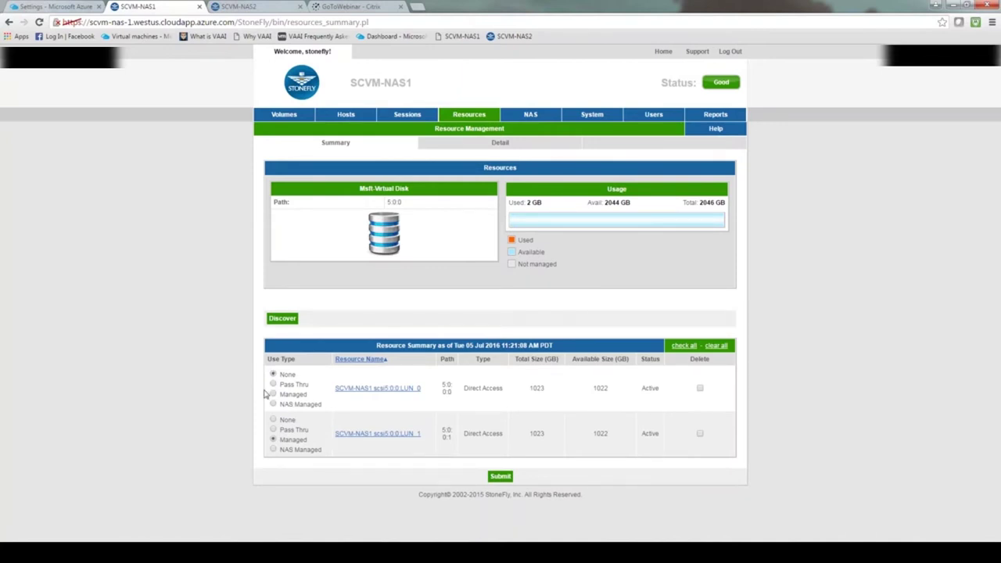
pyautogui.click(273, 395)
pyautogui.click(503, 477)
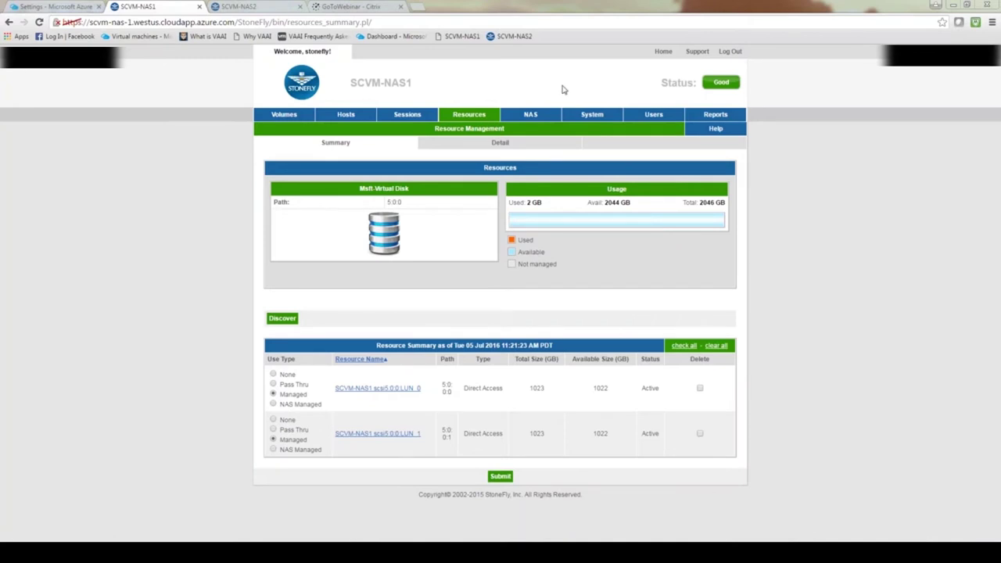
pyautogui.moveTo(539, 116)
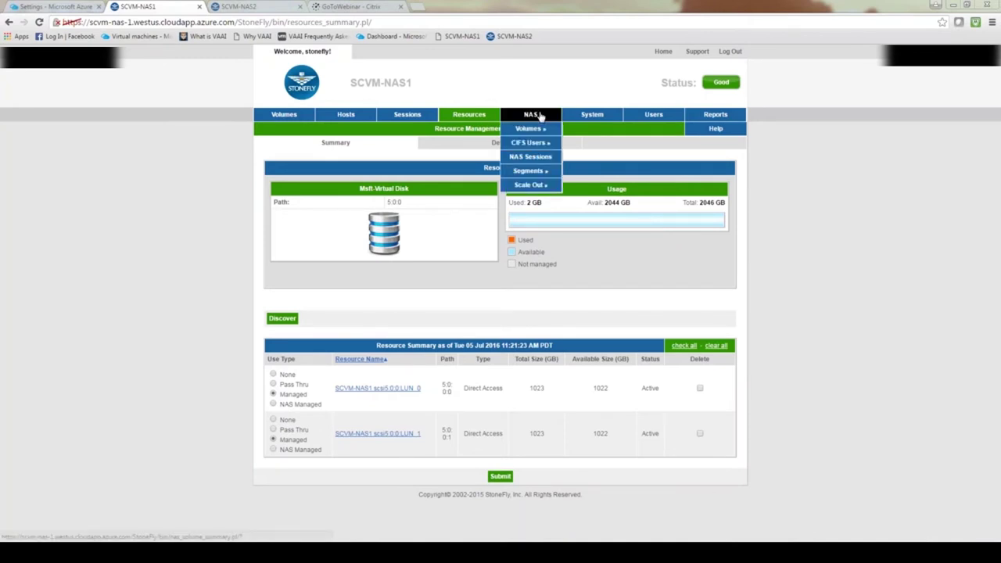
pyautogui.moveTo(601, 115)
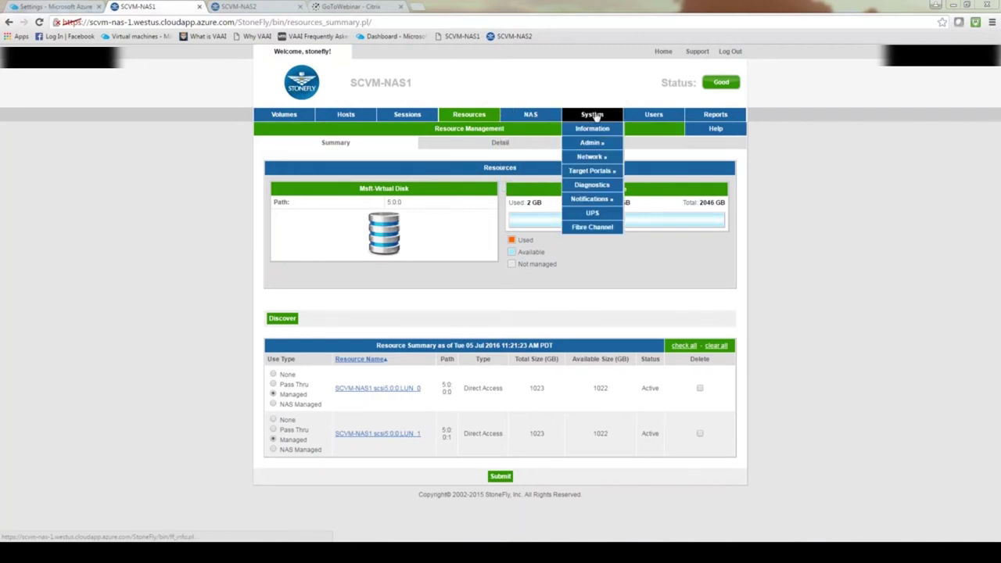
# Step: Open System > Admin > General and scroll to Set Time, showing us.pool.ntp.org and US/Pacific
pyautogui.click(592, 142)
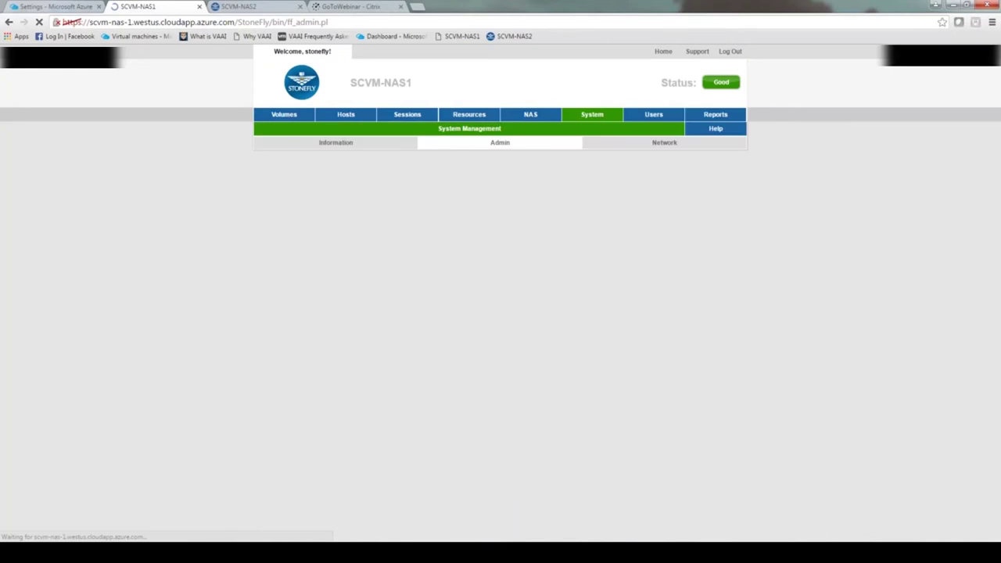
pyautogui.scroll(-1, 792, 267)
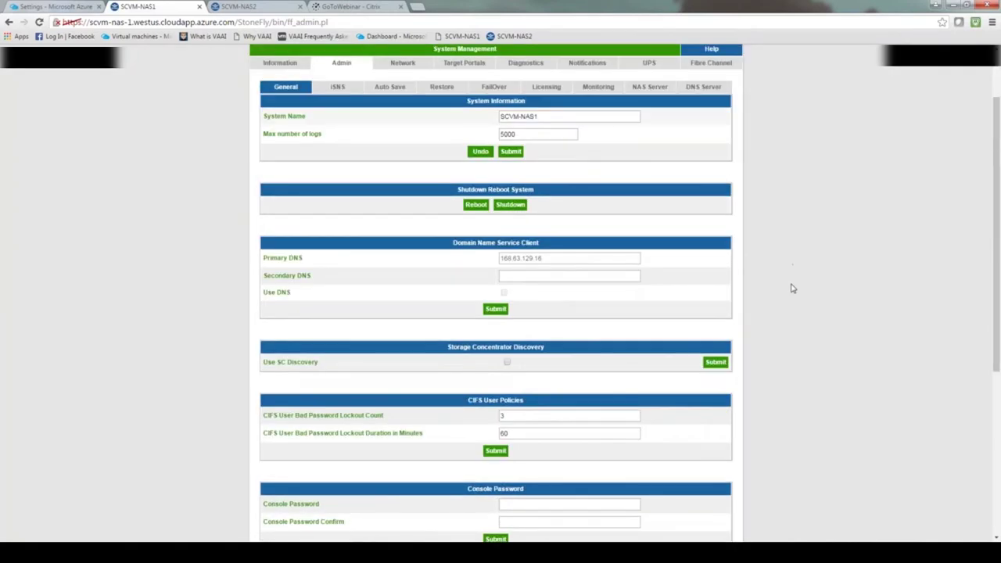
pyautogui.scroll(-3, 788, 373)
pyautogui.scroll(-1, 592, 309)
pyautogui.scroll(5, 592, 308)
pyautogui.moveTo(587, 117)
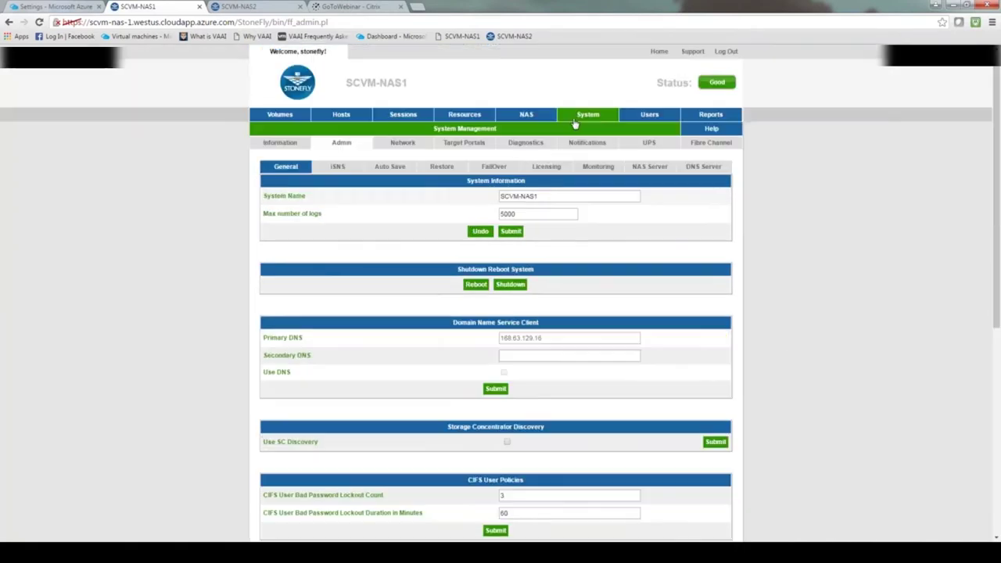
pyautogui.moveTo(590, 144)
pyautogui.scroll(-5, 738, 269)
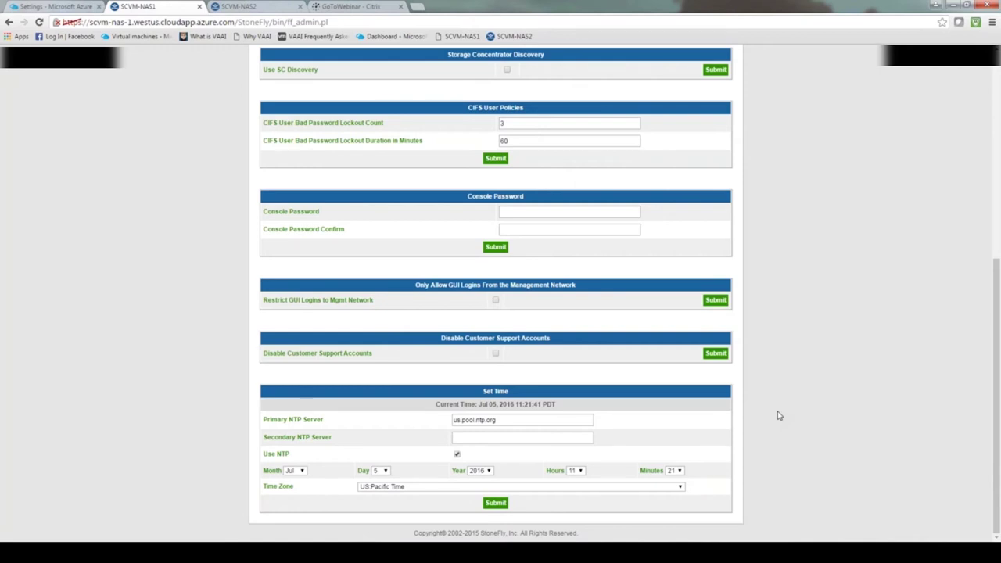
# Step: Enable Use NTP with us.pool.ntp.org in US Pacific time and submit the Set Time settings
pyautogui.scroll(5, 778, 415)
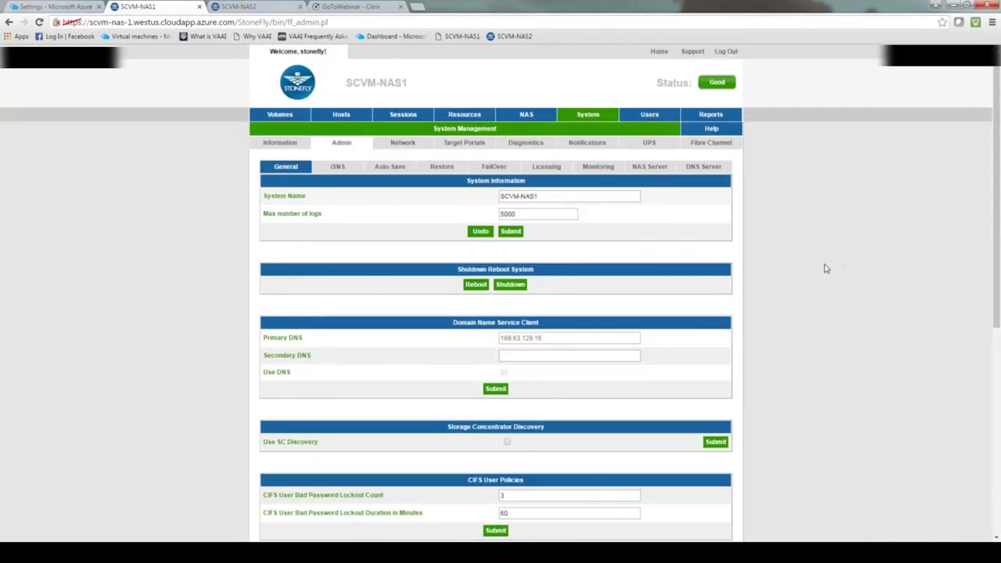
pyautogui.scroll(-5, 825, 269)
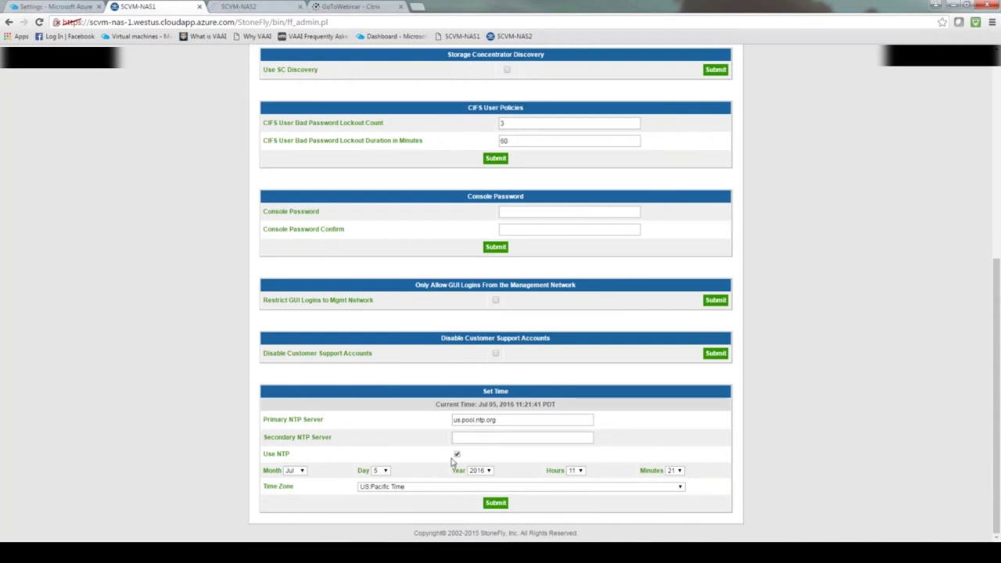
pyautogui.click(457, 455)
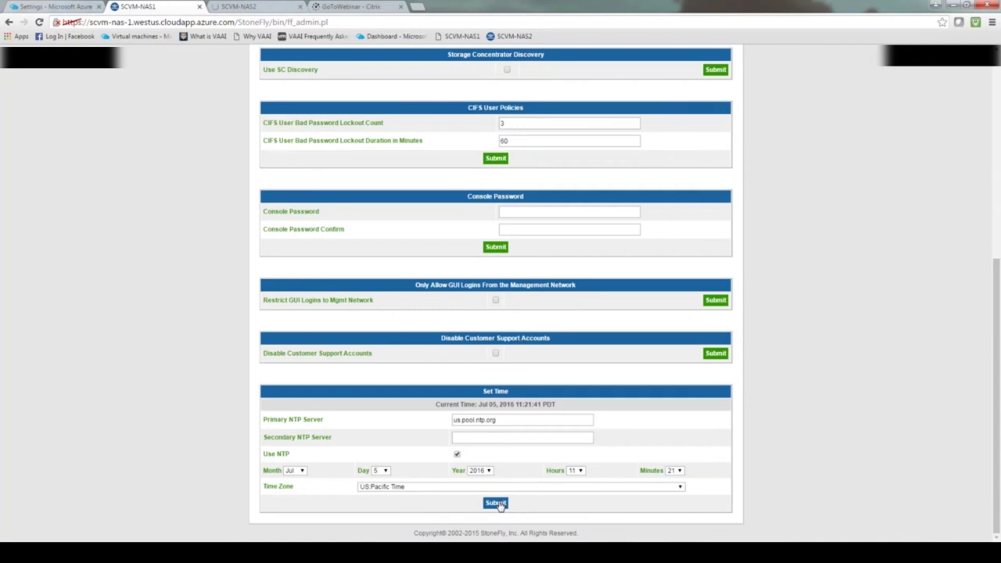
pyautogui.click(496, 503)
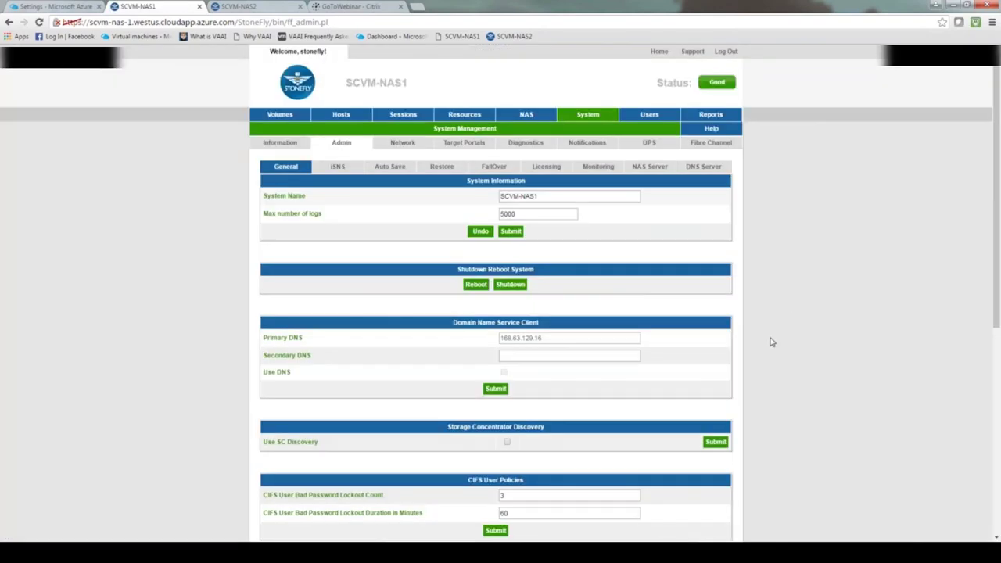
pyautogui.scroll(-1, 773, 387)
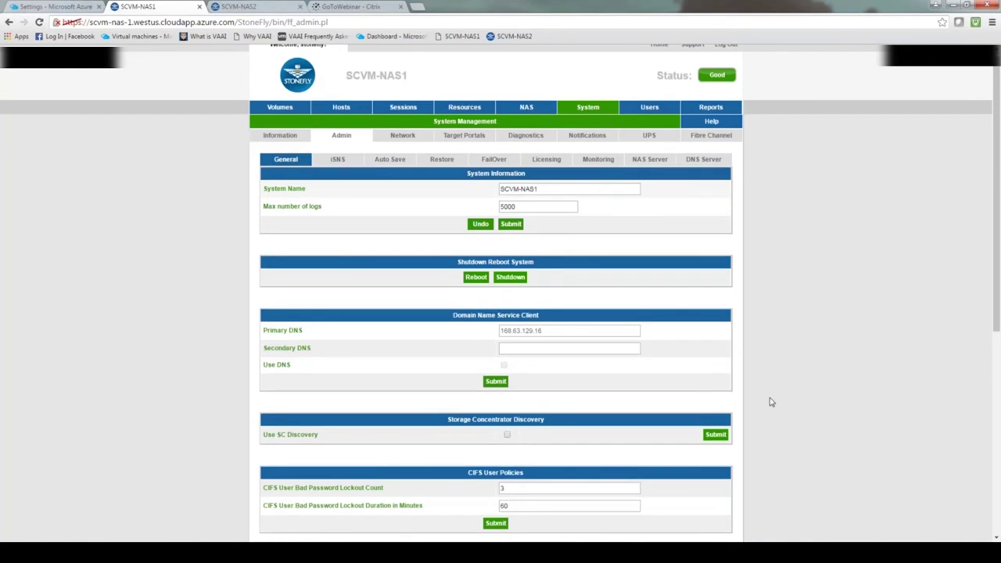
pyautogui.scroll(-5, 770, 402)
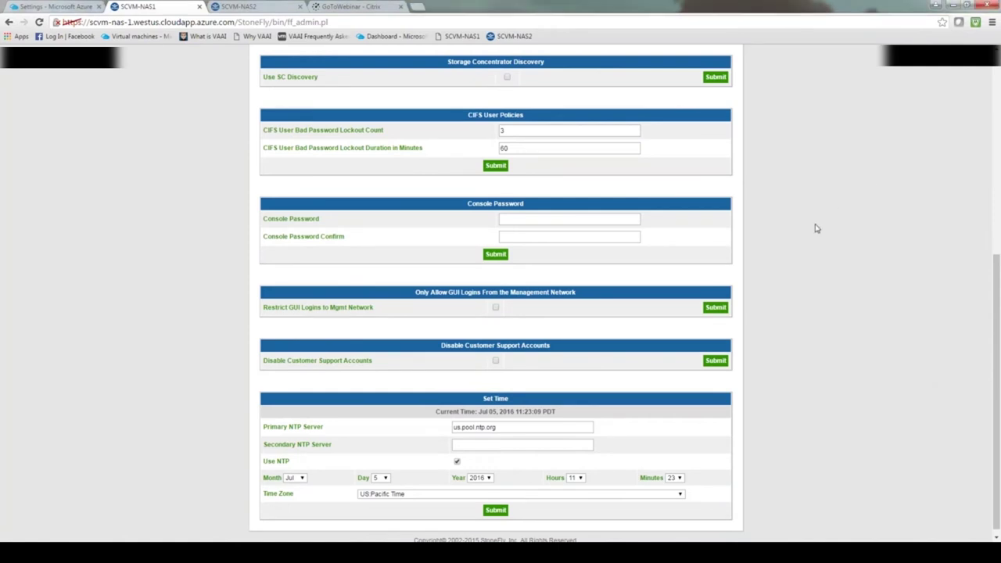
pyautogui.scroll(5, 816, 227)
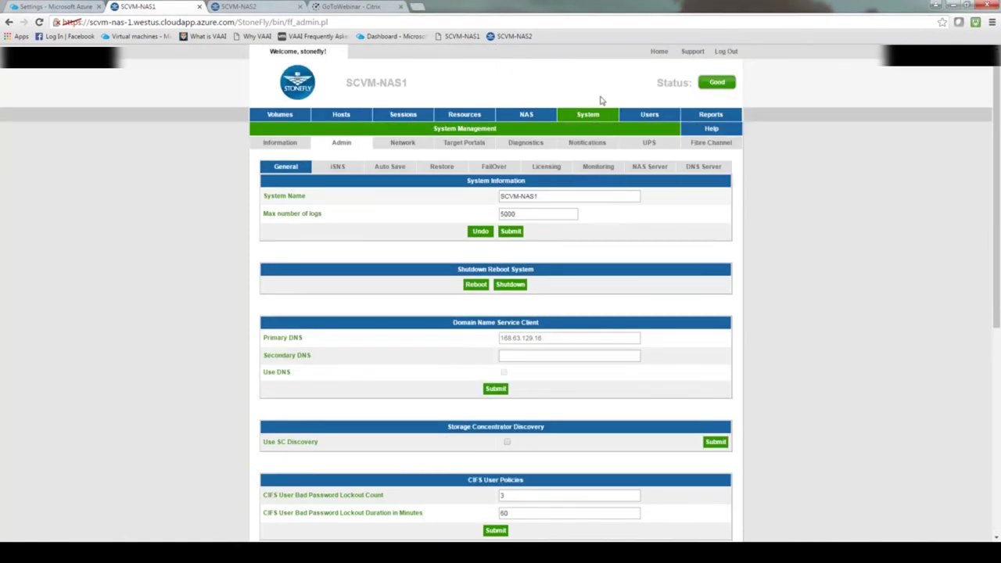
pyautogui.moveTo(584, 117)
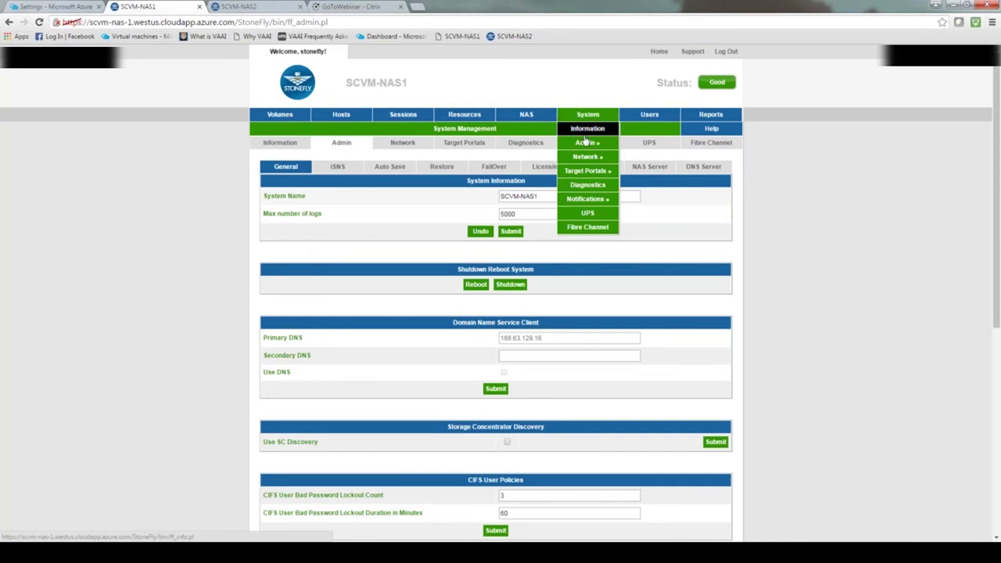
pyautogui.moveTo(595, 160)
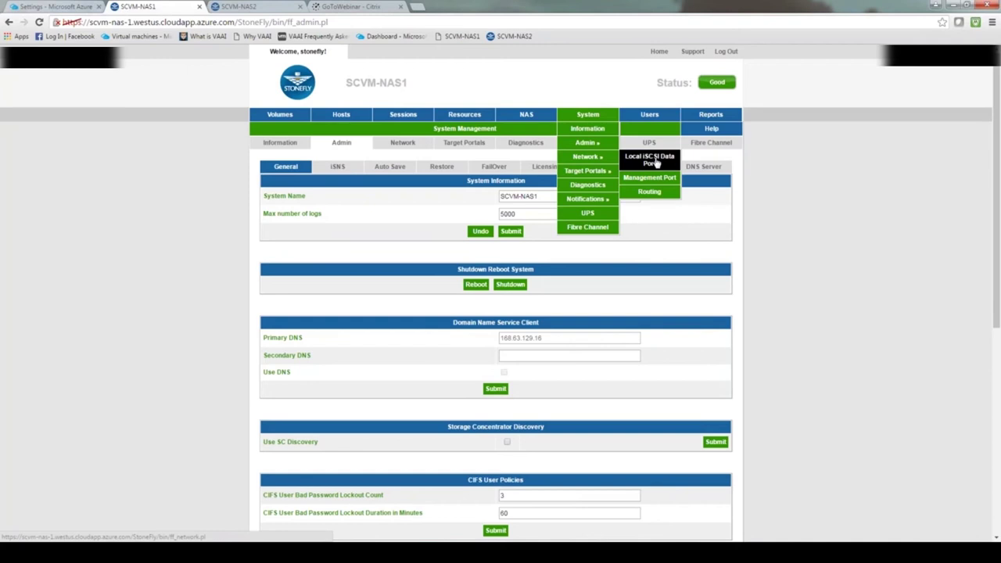
# Step: On Local iSCSI Data Port, enter private IP 255.255.255.255 and select the host name in the address bar
pyautogui.click(656, 162)
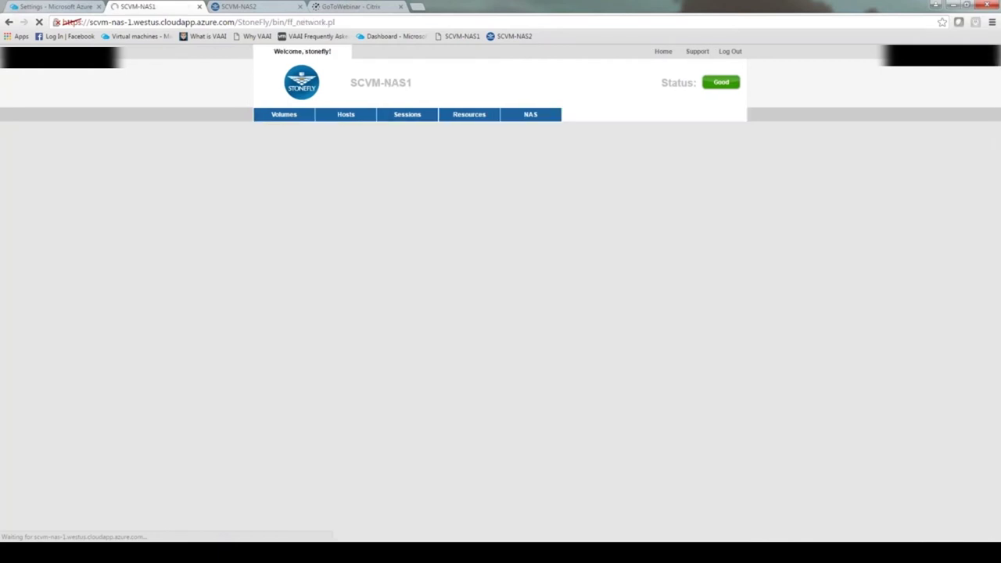
pyautogui.click(523, 330)
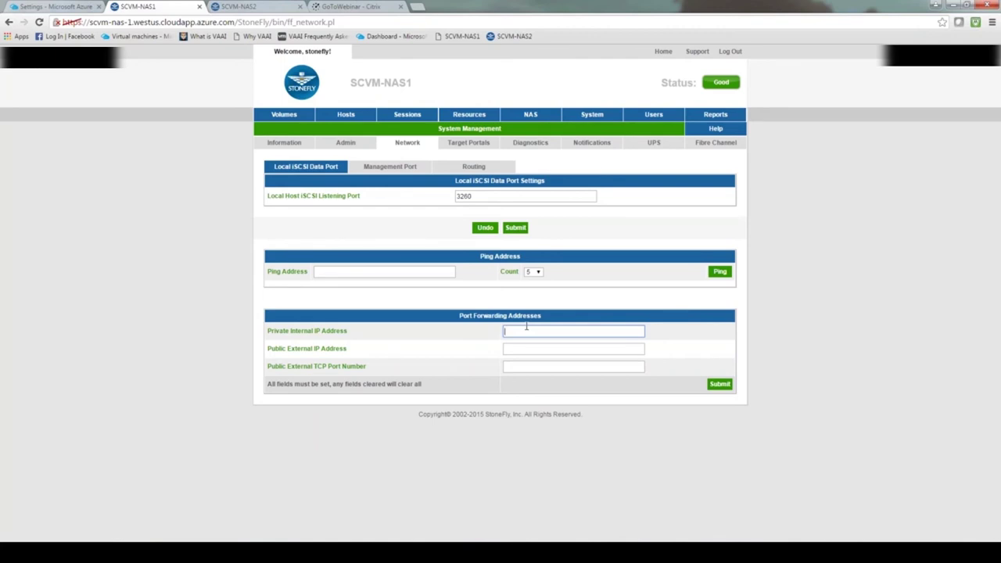
pyautogui.write('255')
pyautogui.click(533, 347)
pyautogui.click(520, 348)
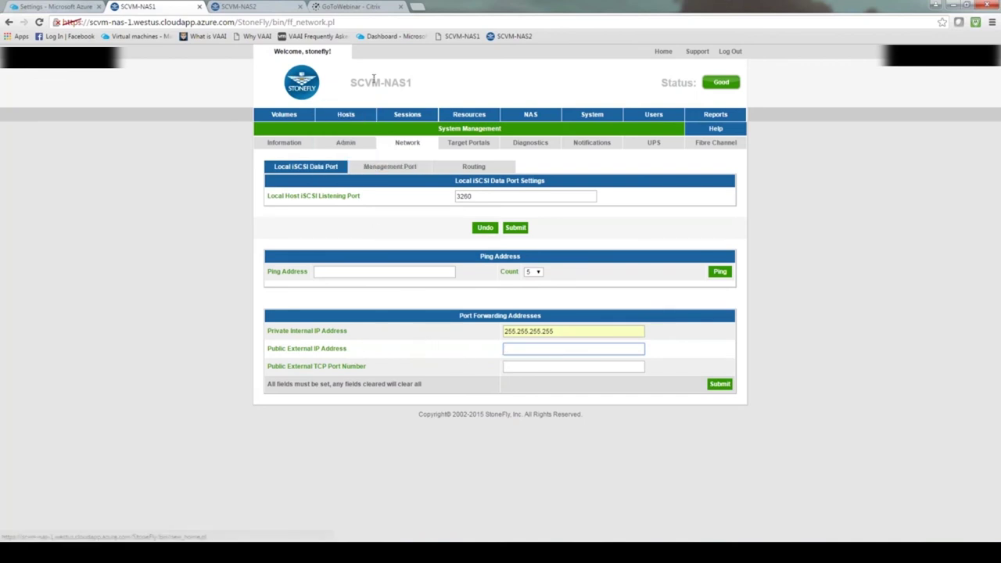
pyautogui.moveTo(88, 22); pyautogui.dragTo(236, 23)
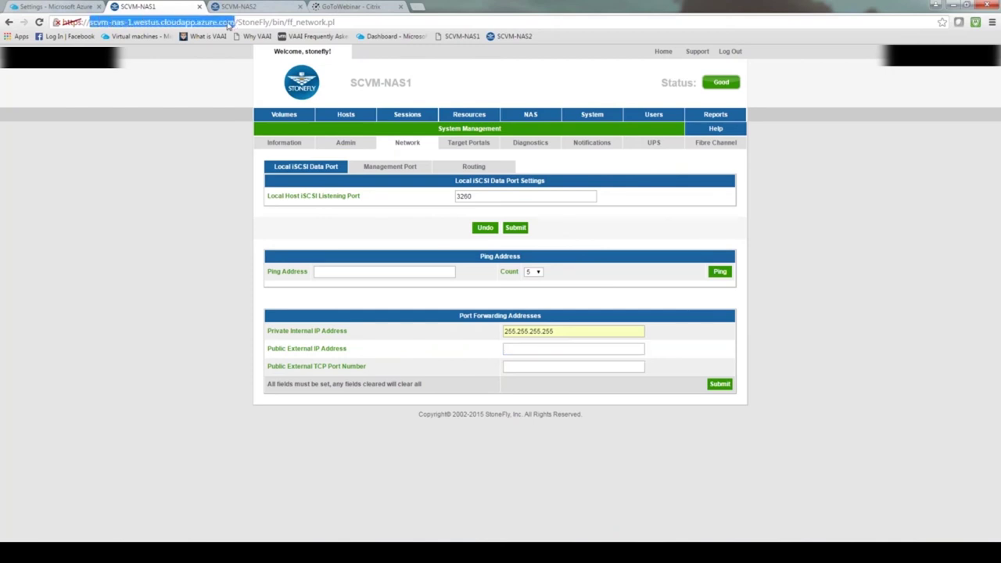
# Step: Copy the host name scvm-nas-1.westus.cloudapp.azure.com into the Public External IP Address field
pyautogui.rightClick(225, 23)
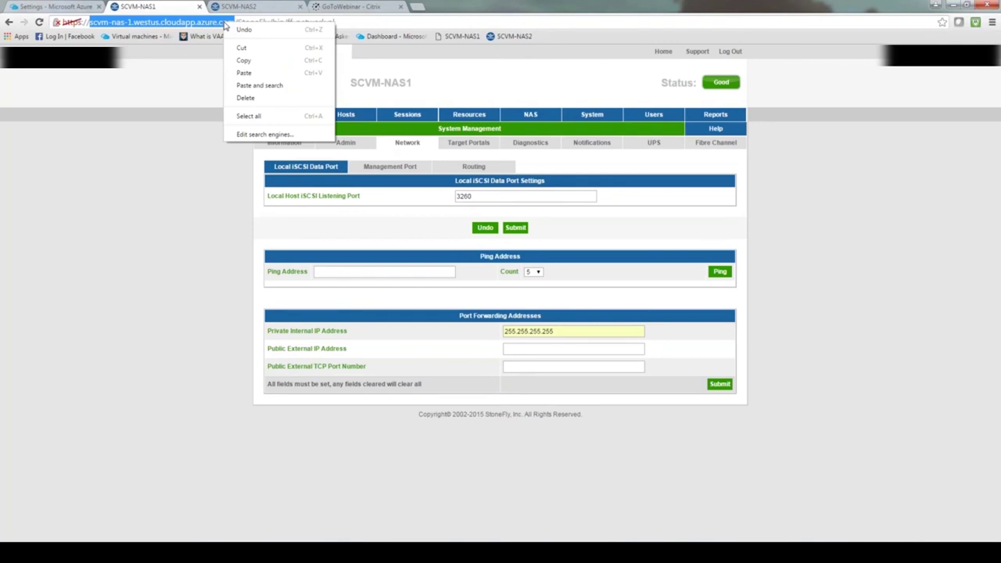
pyautogui.click(248, 60)
pyautogui.click(516, 350)
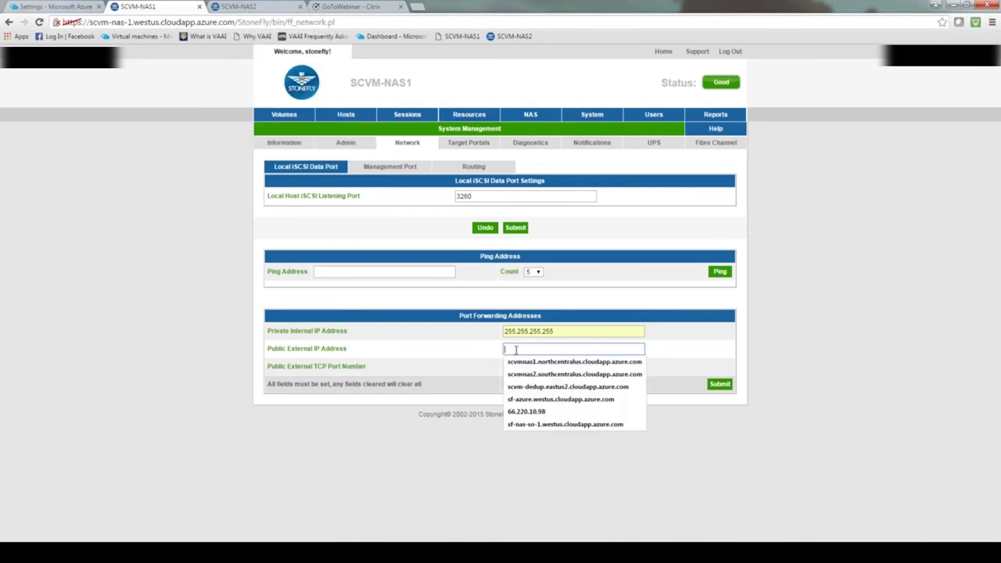
pyautogui.rightClick(516, 351)
pyautogui.click(548, 415)
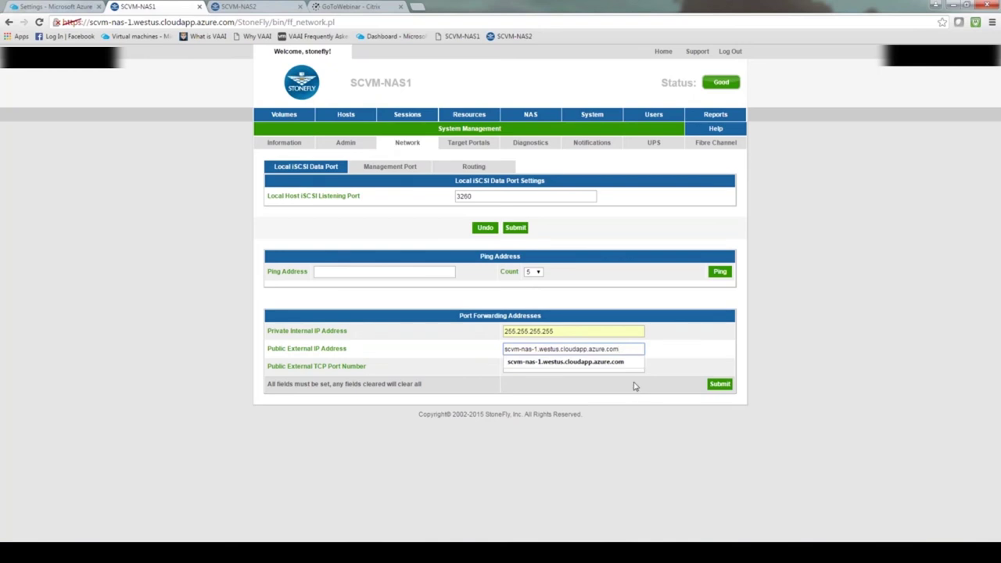
pyautogui.click(644, 418)
pyautogui.click(527, 367)
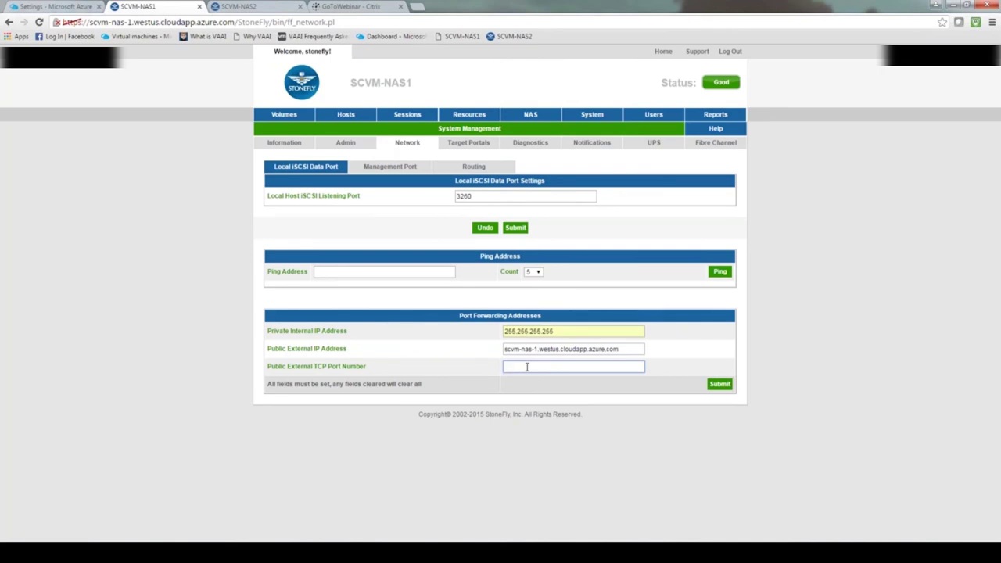
# Step: Enter public TCP port 3260 and submit the Port Forwarding Addresses
pyautogui.write('3260')
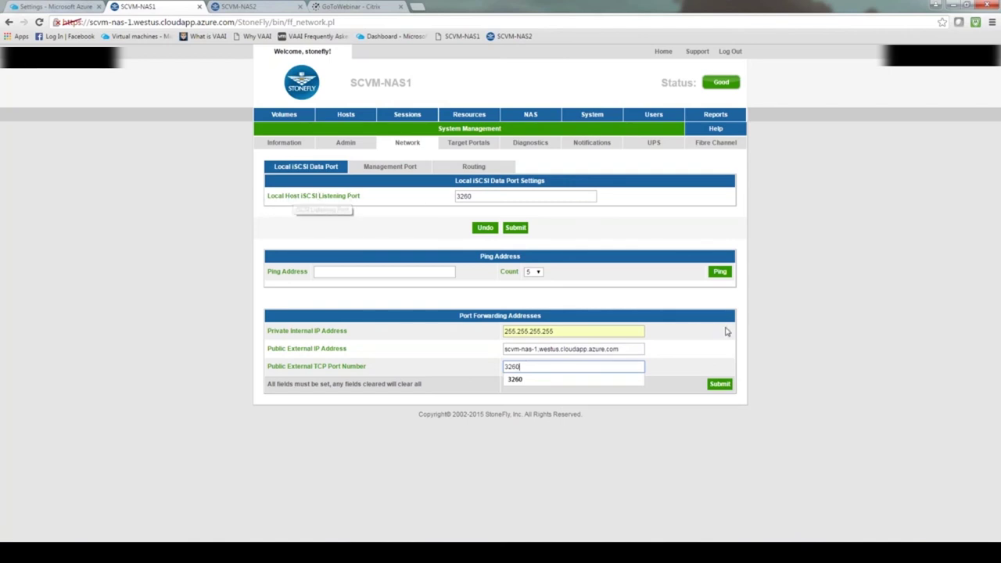
pyautogui.click(726, 384)
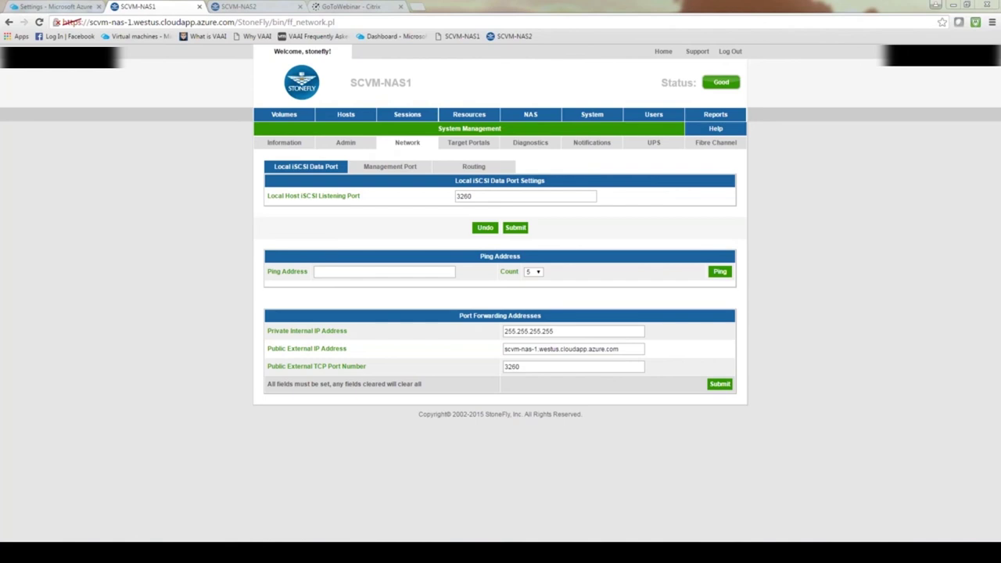
# Step: Go to Segment Create under the NAS Segments menu to start a new NAS segment
pyautogui.moveTo(457, 119)
pyautogui.moveTo(618, 129)
pyautogui.moveTo(530, 116)
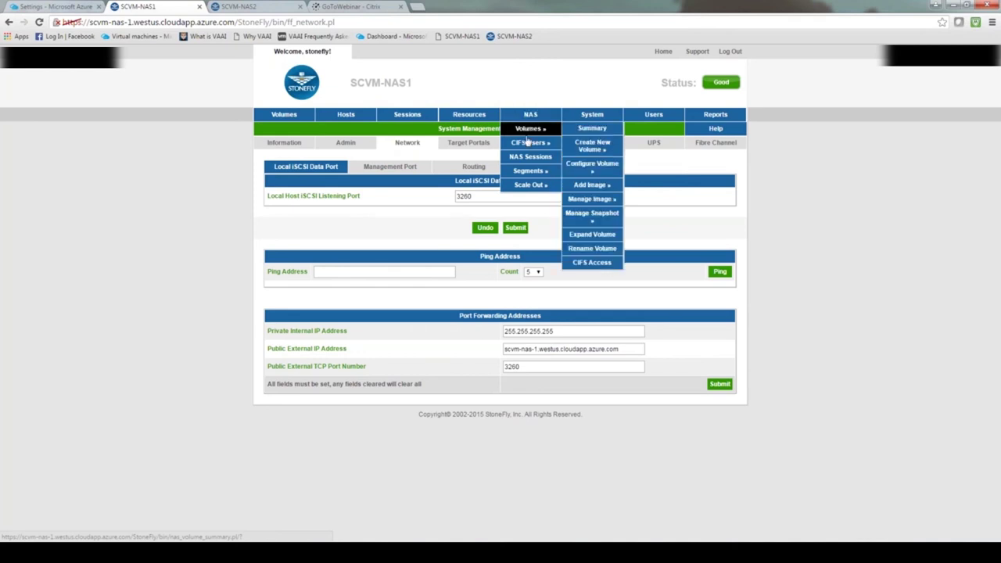
pyautogui.moveTo(525, 171)
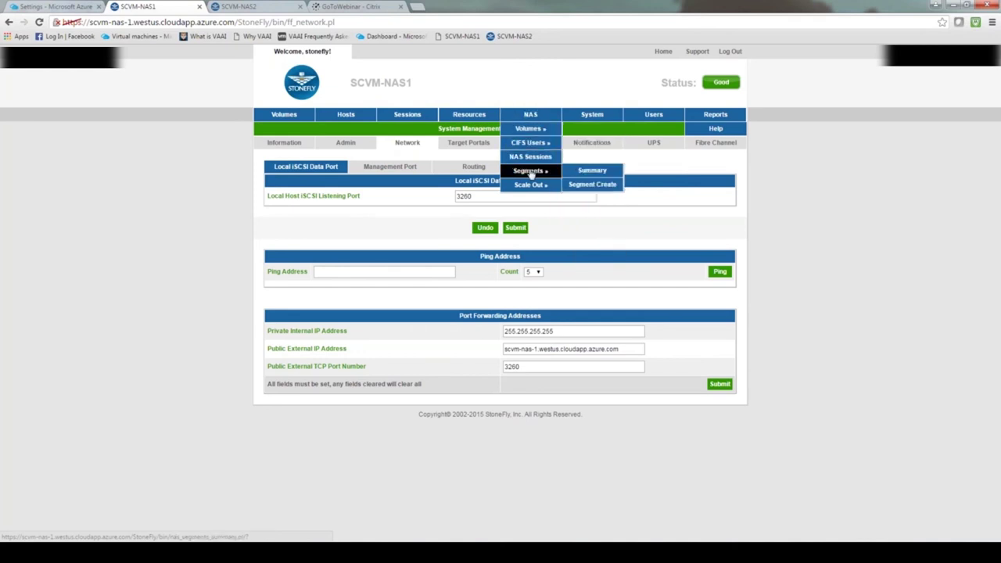
pyautogui.click(607, 185)
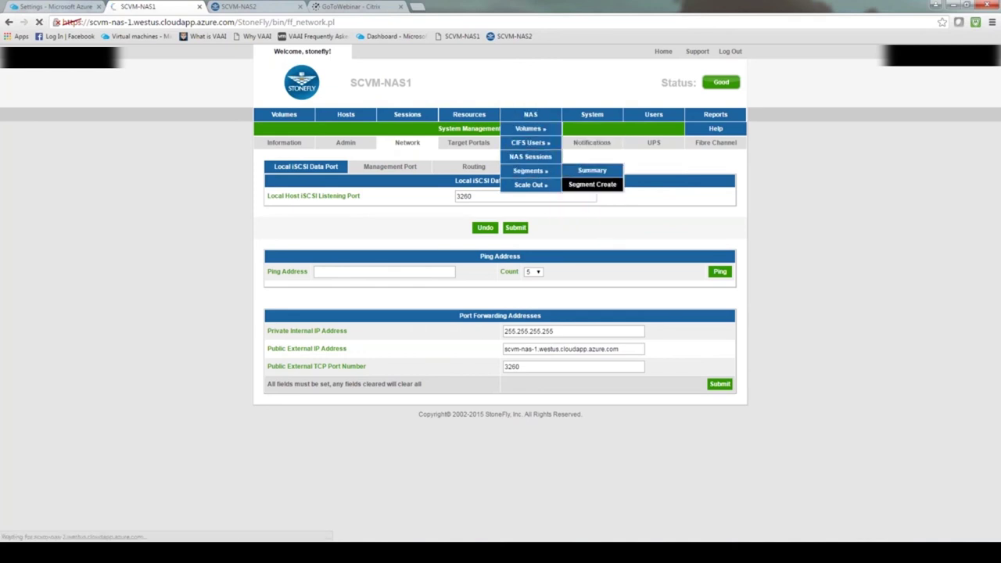